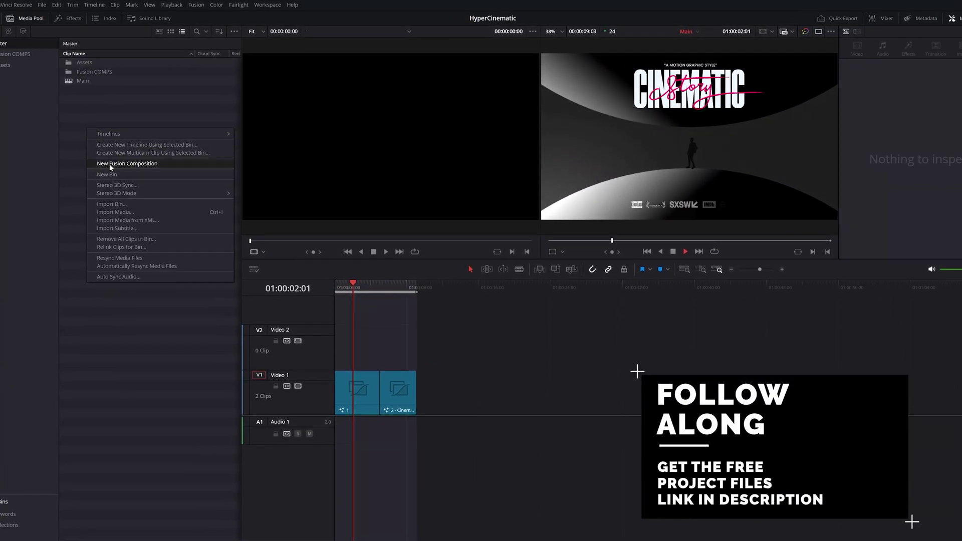
# - Create a new Fusion Composition and place it on V1 after the two timeline clips
pyautogui.click(108, 162)
pyautogui.click(550, 333)
pyautogui.moveTo(82, 73); pyautogui.dragTo(445, 432)
# - In Fusion, wire Background1 into Merge1 and Merge1's output into MediaOut1
pyautogui.click(515, 509)
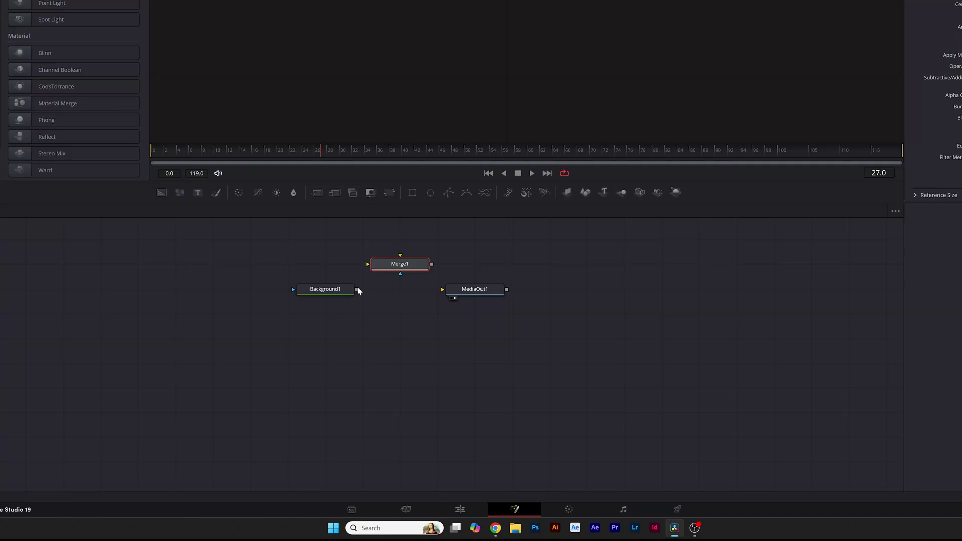
pyautogui.moveTo(357, 289); pyautogui.dragTo(373, 277)
pyautogui.moveTo(407, 389); pyautogui.dragTo(459, 420)
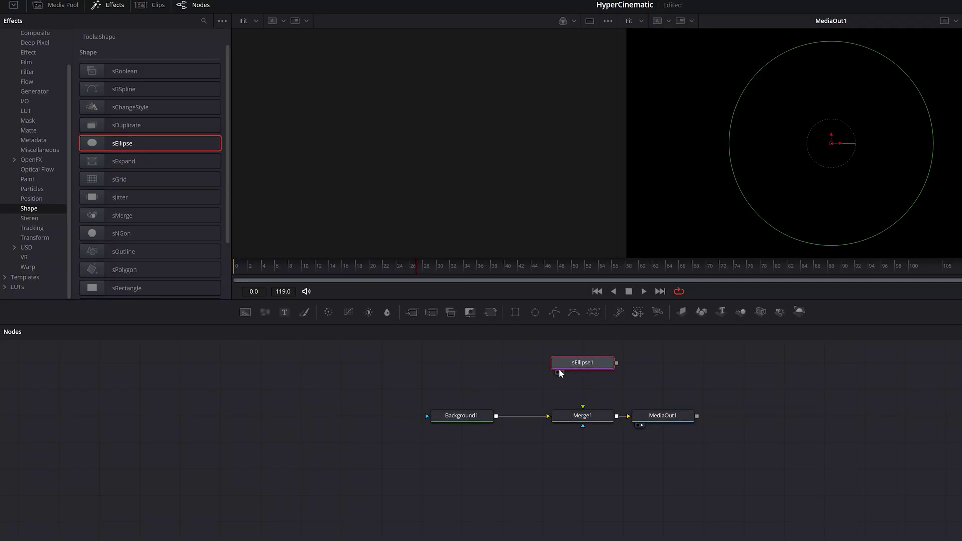
# - Make sEllipse1 a full circle (width and height 1.0) and lower it to Y offset -0.5565
pyautogui.press('2')
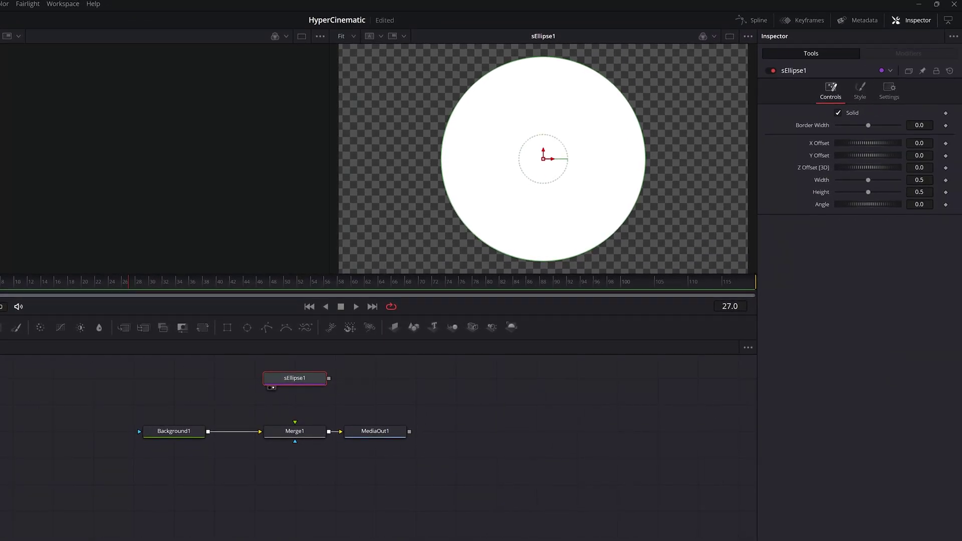
pyautogui.moveTo(868, 180); pyautogui.dragTo(899, 180)
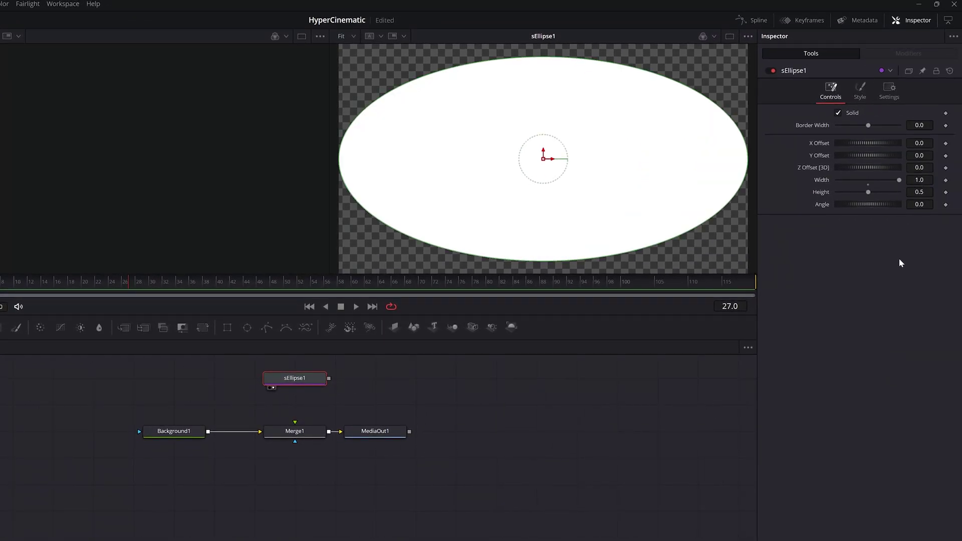
pyautogui.write('1')
pyautogui.press('Return')
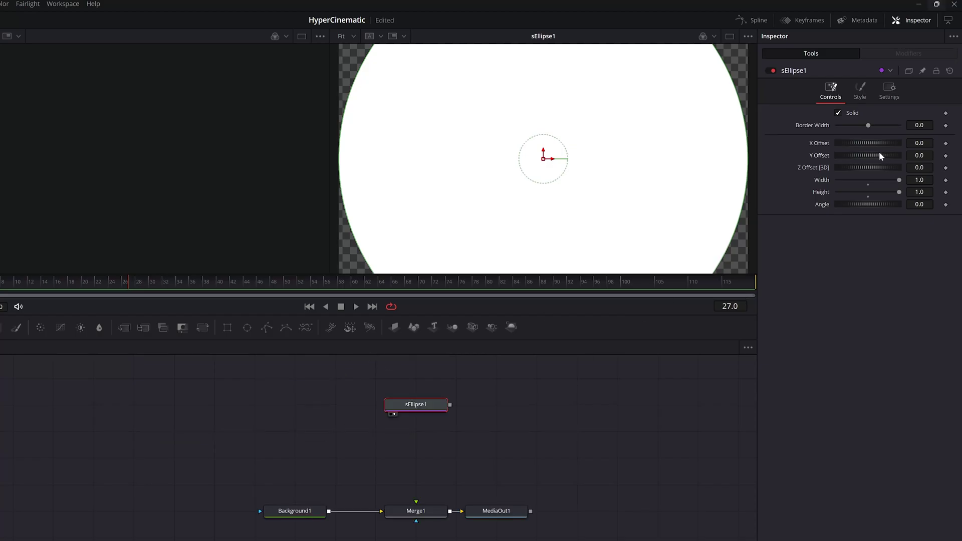
pyautogui.moveTo(838, 158); pyautogui.dragTo(693, 169)
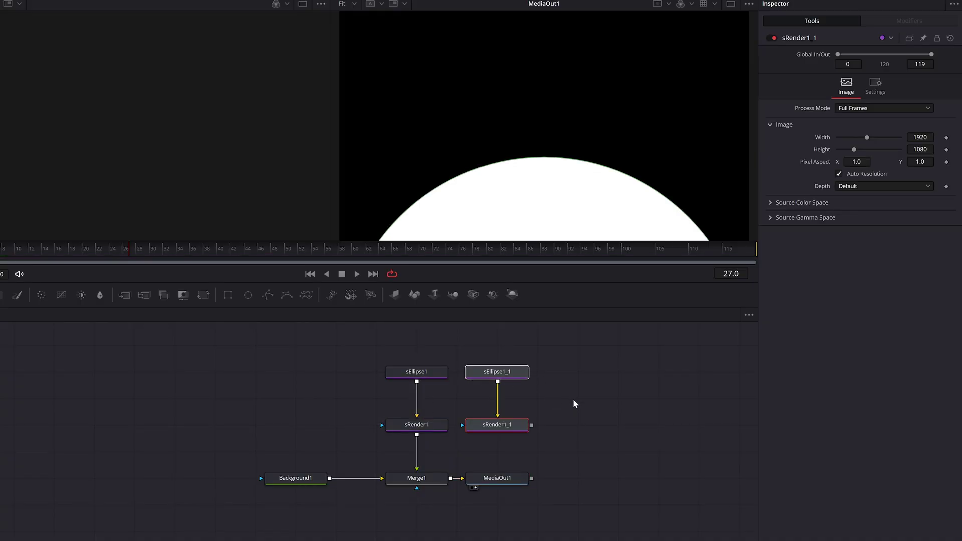
# - Raise the copied circle sEllipse1_1 to Y 0.4975 and add Merge2 combining both renders
pyautogui.press('2')
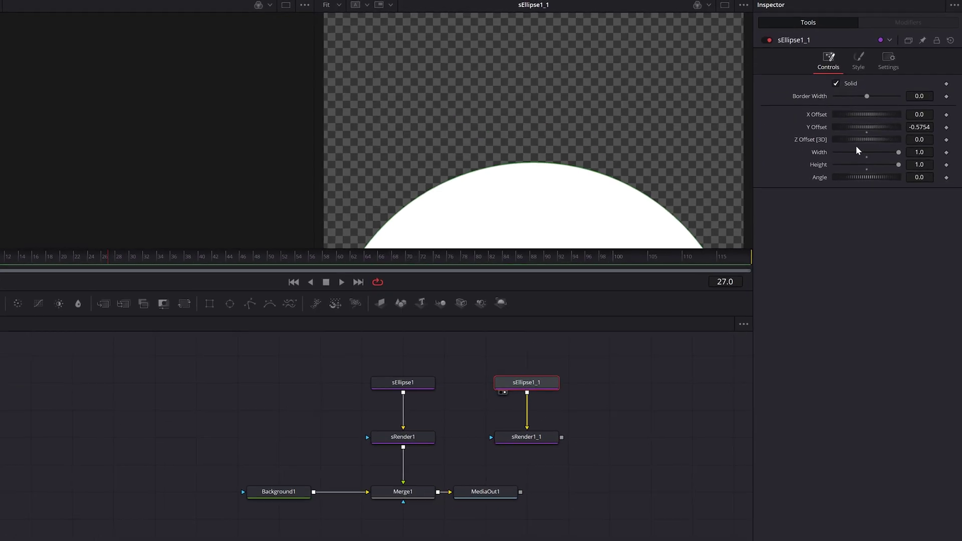
pyautogui.moveTo(852, 122); pyautogui.dragTo(893, 137)
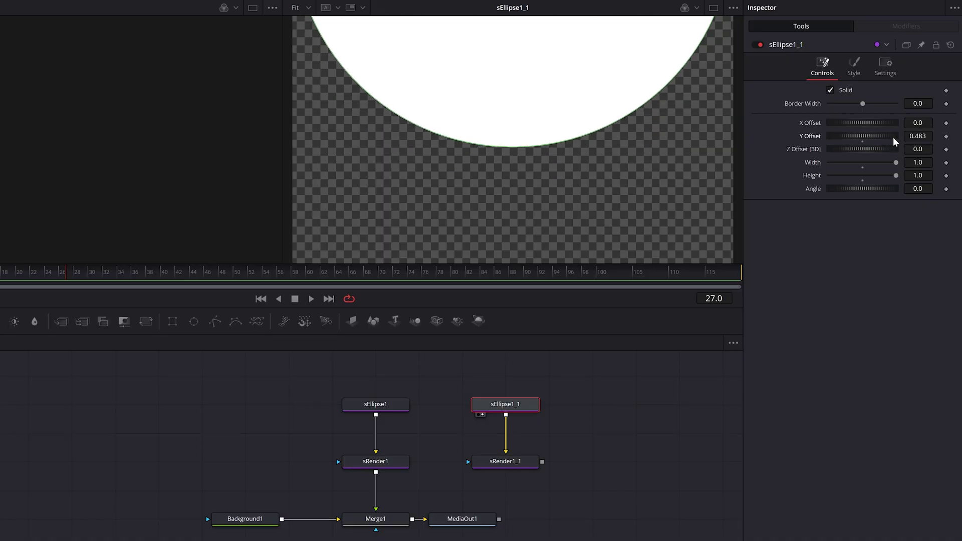
pyautogui.click(60, 321)
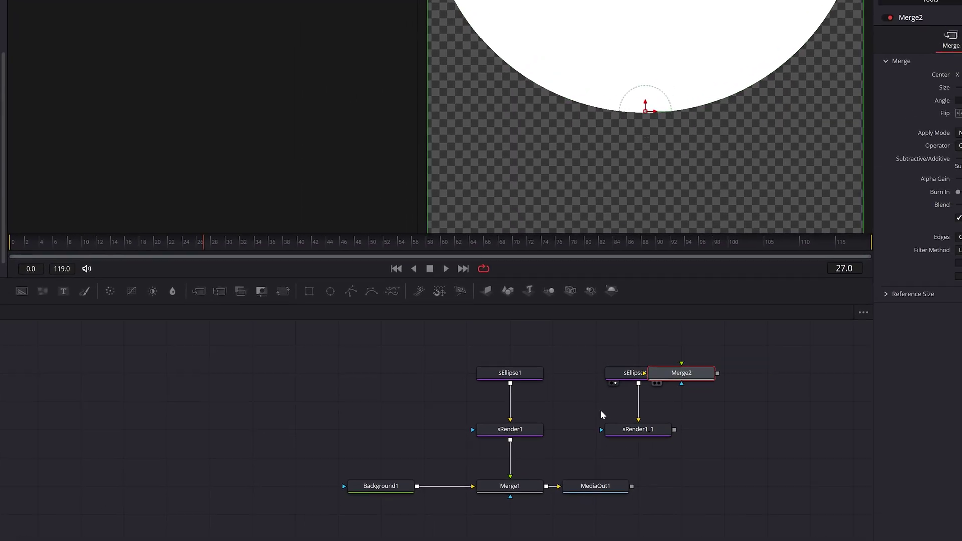
pyautogui.moveTo(317, 474); pyautogui.dragTo(375, 396)
pyautogui.moveTo(577, 463); pyautogui.dragTo(542, 386)
pyautogui.click(466, 454)
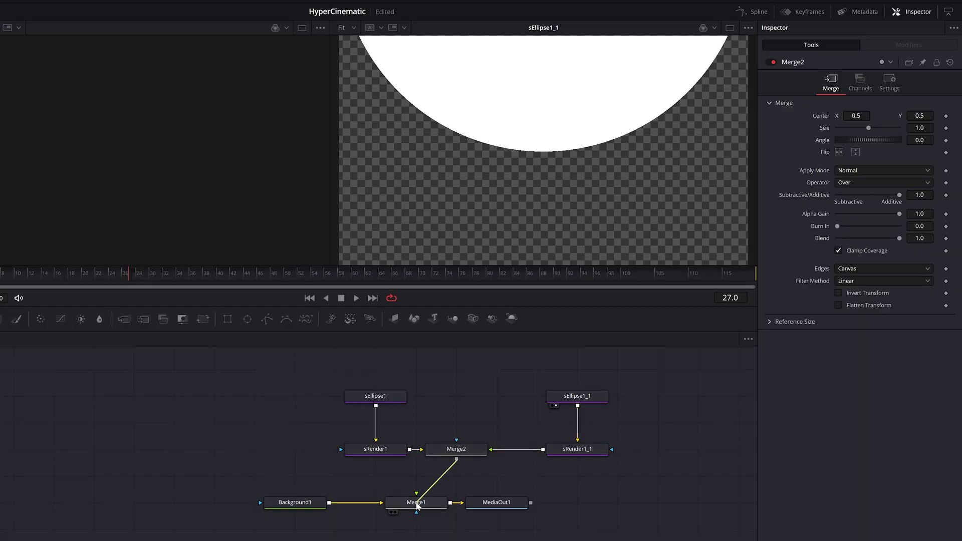
# - View the final output, tidy the upper nodes, and set Merge1 Size to 1.57
pyautogui.click(497, 502)
pyautogui.press('2')
pyautogui.moveTo(291, 459); pyautogui.dragTo(610, 381)
pyautogui.moveTo(577, 449); pyautogui.dragTo(536, 449)
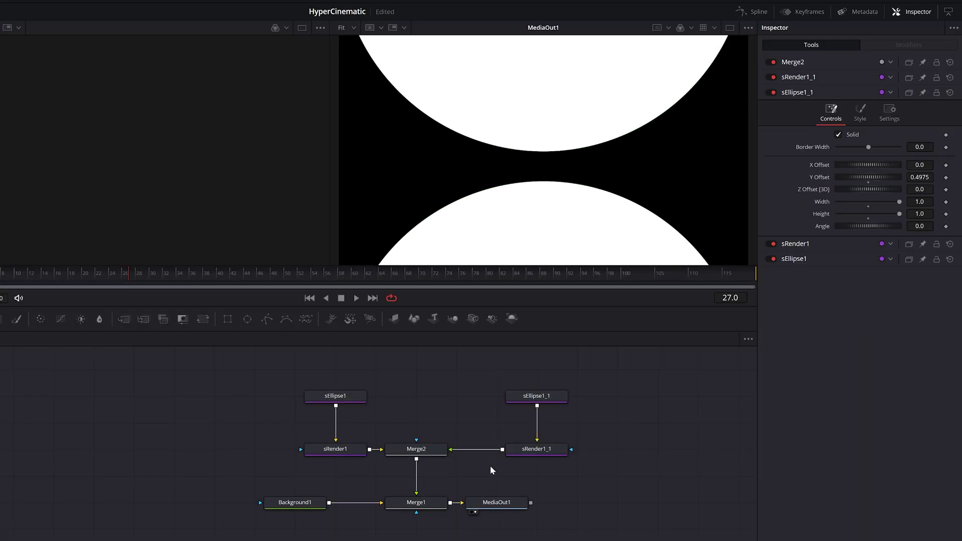
pyautogui.click(426, 504)
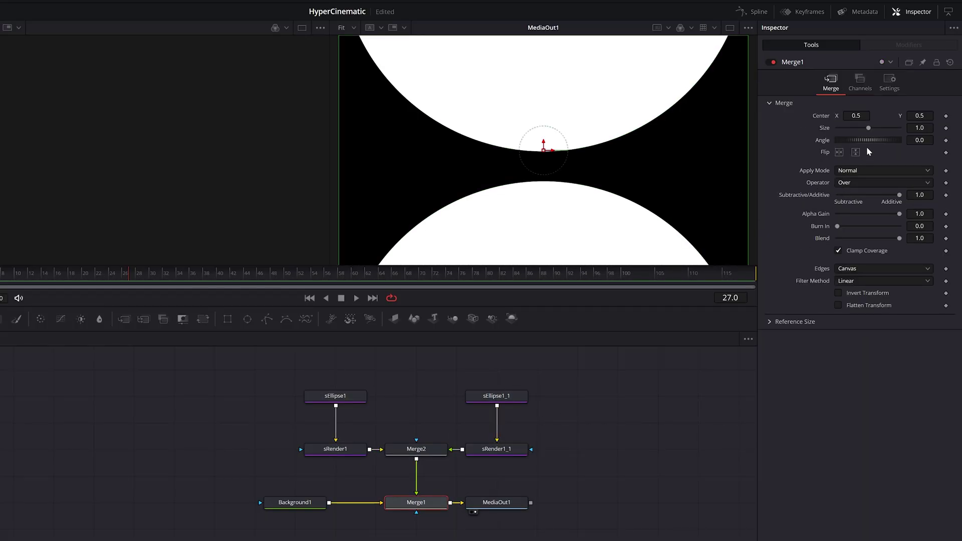
pyautogui.moveTo(869, 128); pyautogui.dragTo(876, 128)
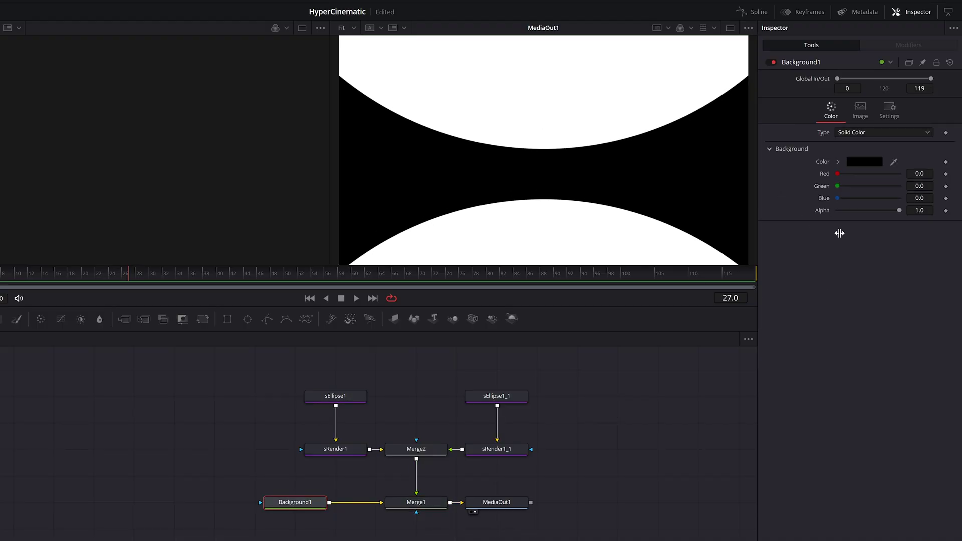
# - Set Background1's colour to dark grey #232323 and shift the whole node tree right
pyautogui.click(864, 162)
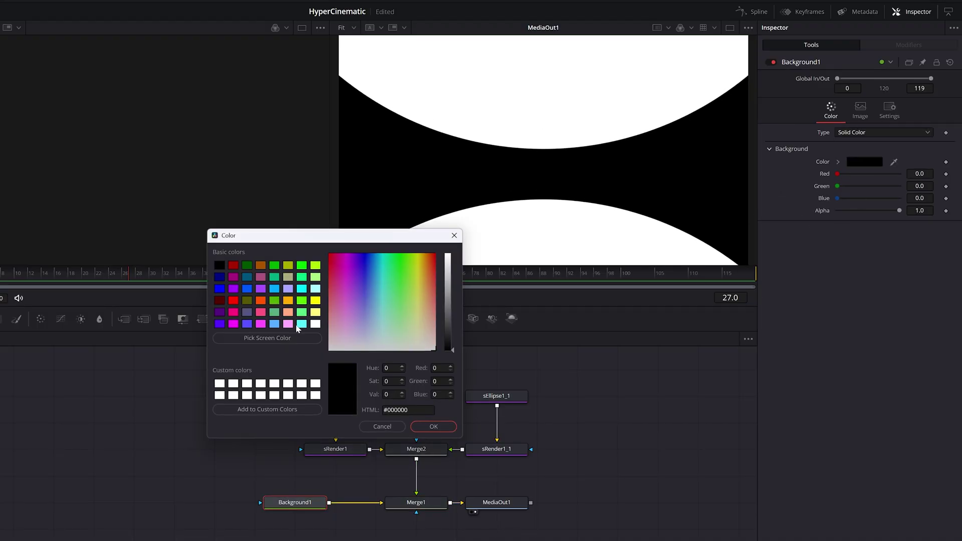
pyautogui.moveTo(454, 352); pyautogui.dragTo(454, 341)
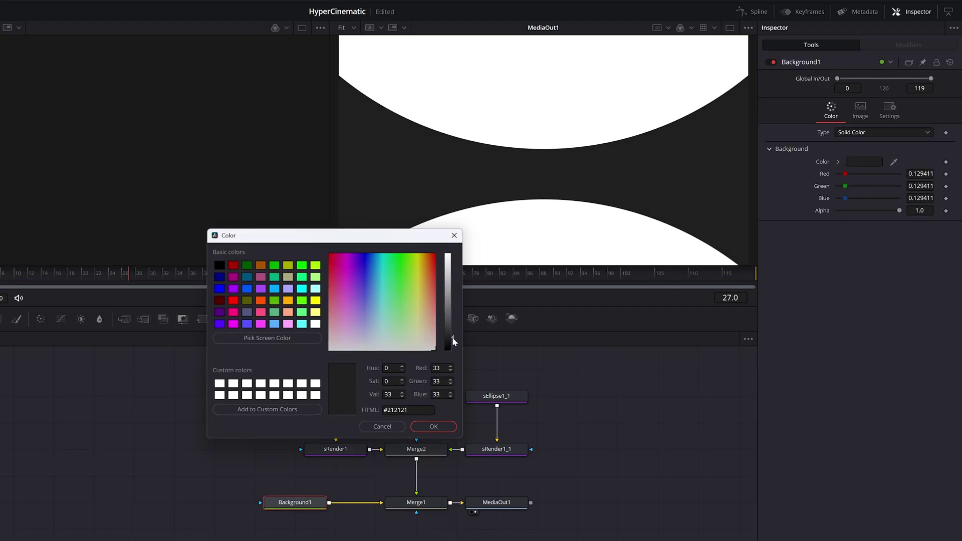
pyautogui.click(422, 429)
pyautogui.moveTo(194, 530); pyautogui.dragTo(517, 370)
pyautogui.moveTo(485, 400); pyautogui.dragTo(524, 401)
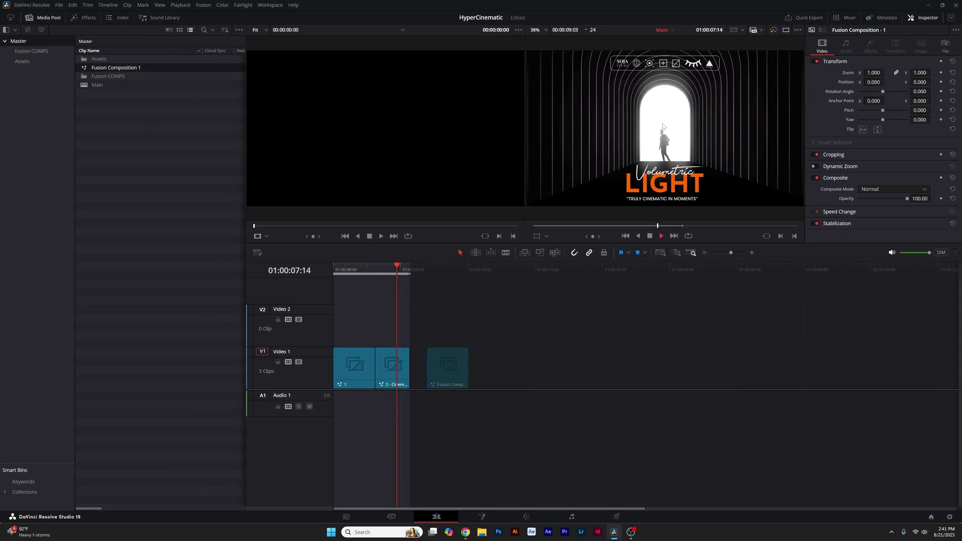
# - Create a second Fusion Composition from the Media Pool, place it on V1, and open it in Fusion
pyautogui.rightClick(150, 150)
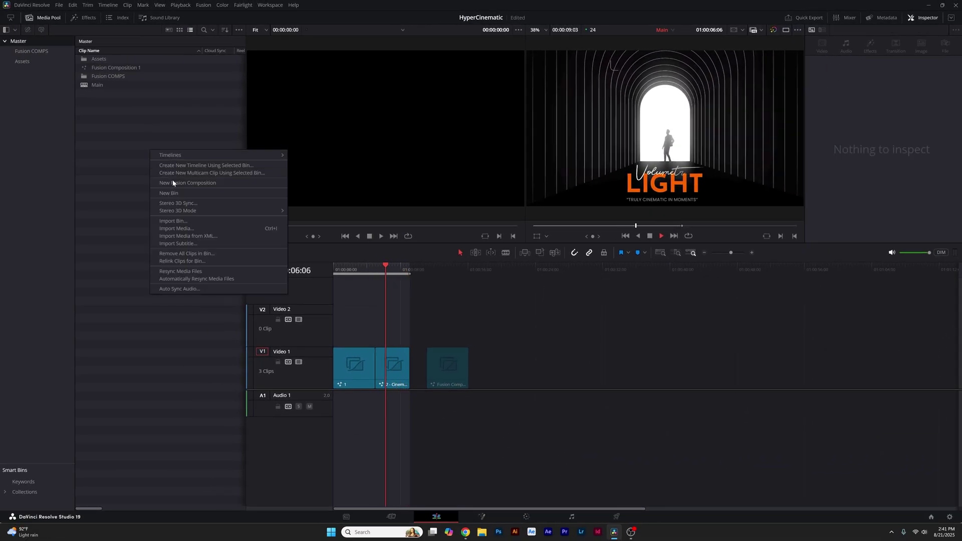
pyautogui.click(184, 185)
pyautogui.click(524, 306)
pyautogui.moveTo(116, 75); pyautogui.dragTo(494, 371)
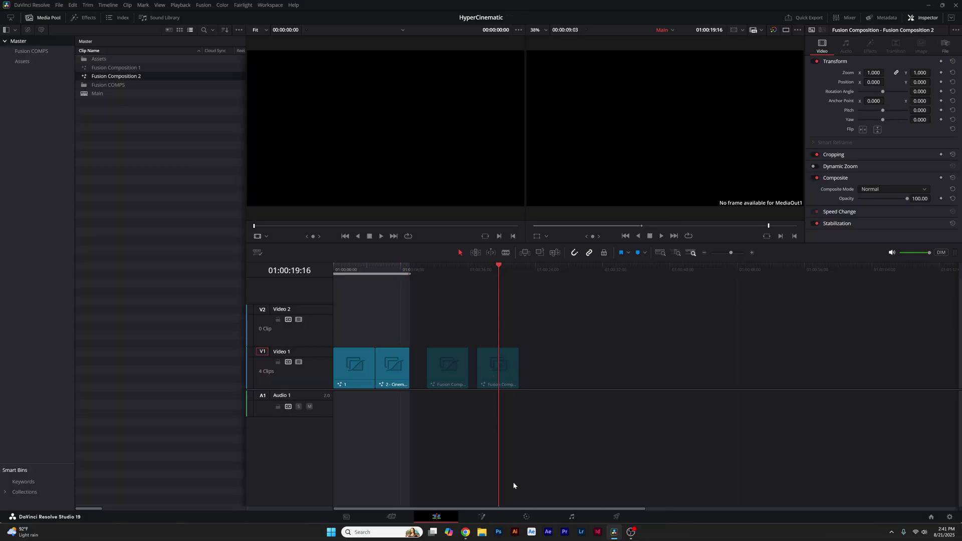
pyautogui.click(482, 516)
# - Add an sRectangle node followed by an sRender node
pyautogui.hotkey('shift', 'space')
pyautogui.write('SRen')
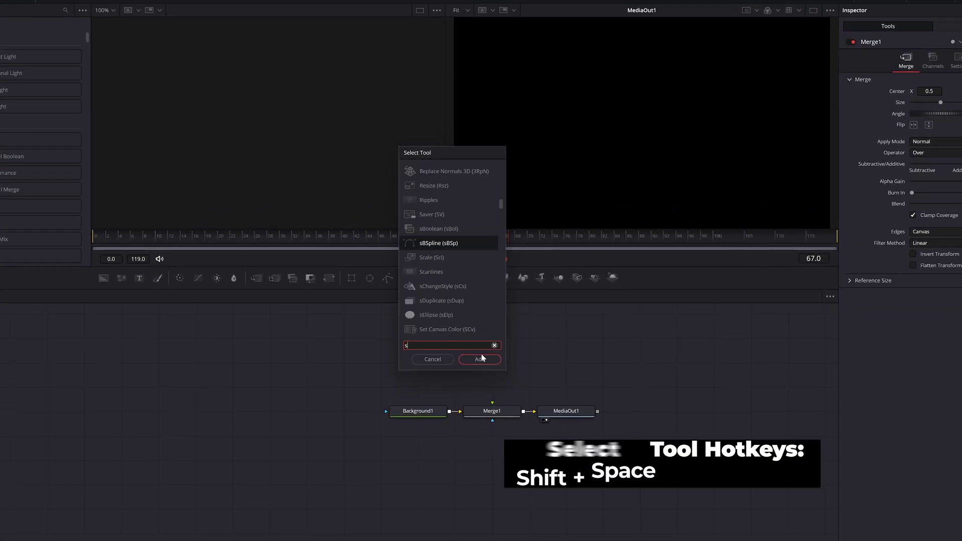
pyautogui.press('BackSpace')
pyautogui.write('ctangle')
pyautogui.press('Return')
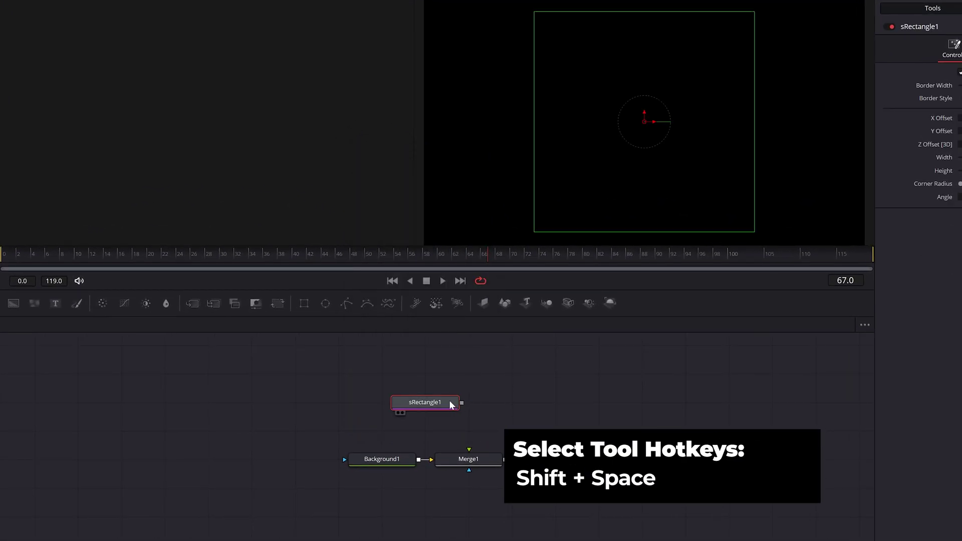
pyautogui.hotkey('shift', 'space')
pyautogui.write('sRender')
pyautogui.press('Return')
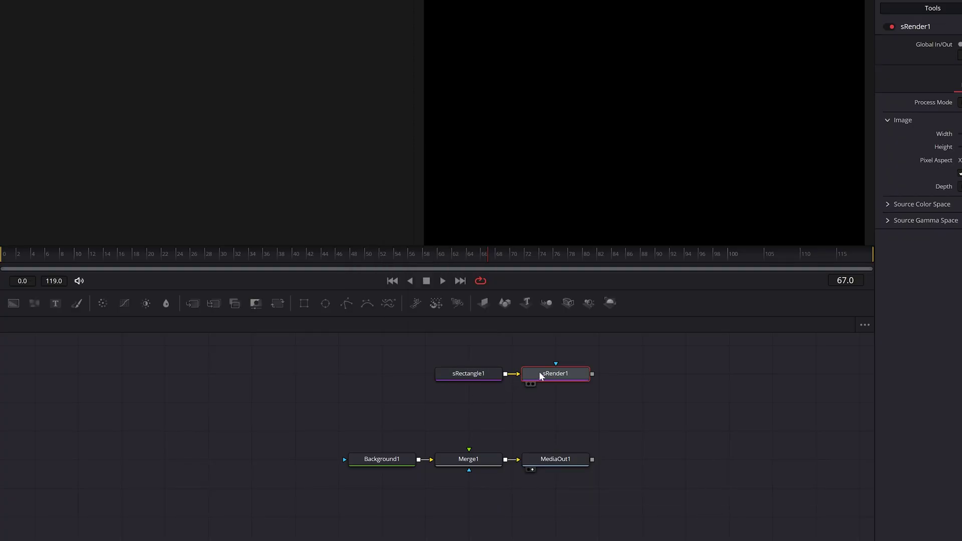
# - Feed sRender1 into Merge1 and shape sRectangle1 to radius 1.0, width 0.173, height 1.0, Y offset -0.391
pyautogui.moveTo(505, 403); pyautogui.dragTo(469, 456)
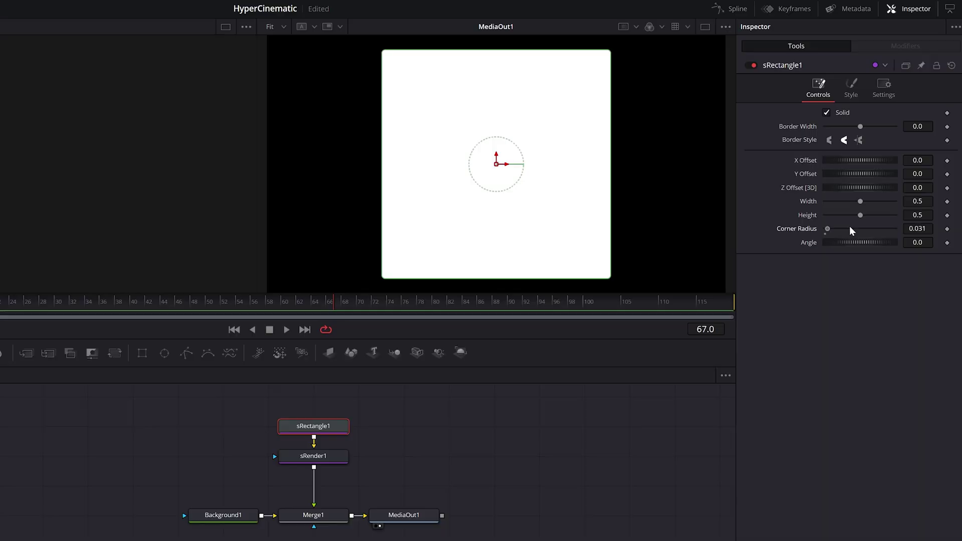
pyautogui.moveTo(827, 227); pyautogui.dragTo(931, 231)
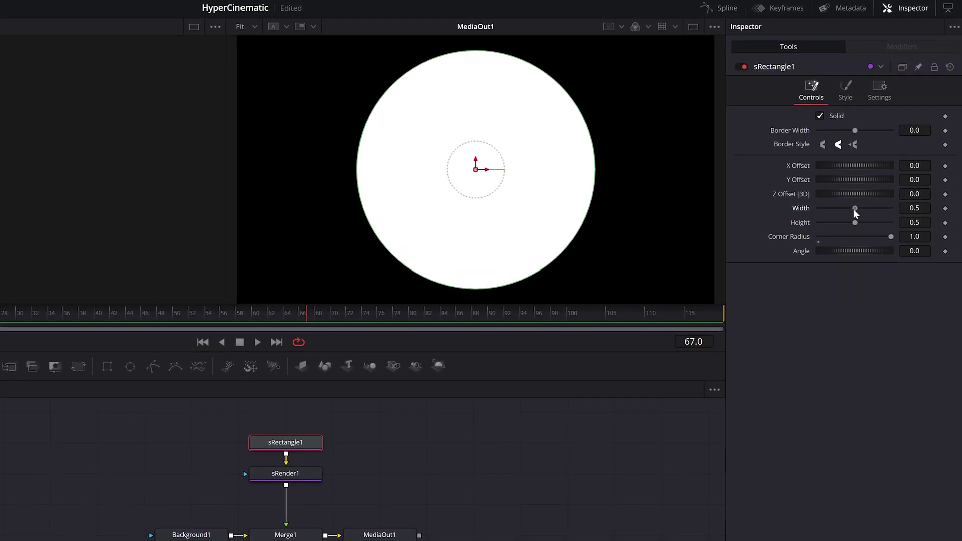
pyautogui.moveTo(853, 209); pyautogui.dragTo(884, 239)
pyautogui.moveTo(839, 190); pyautogui.dragTo(818, 194)
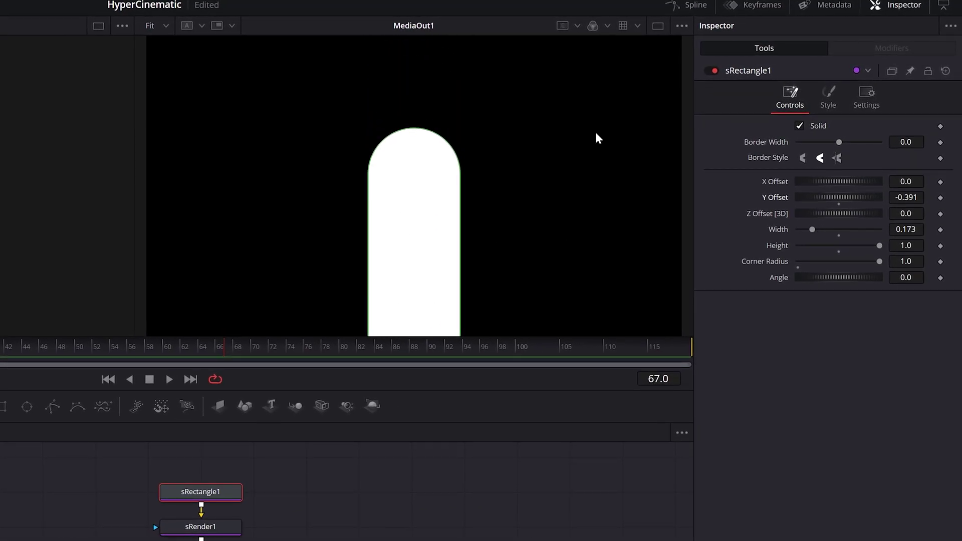
# - Try an orange-yellow fill on the arch, then cancel to keep it white
pyautogui.click(831, 127)
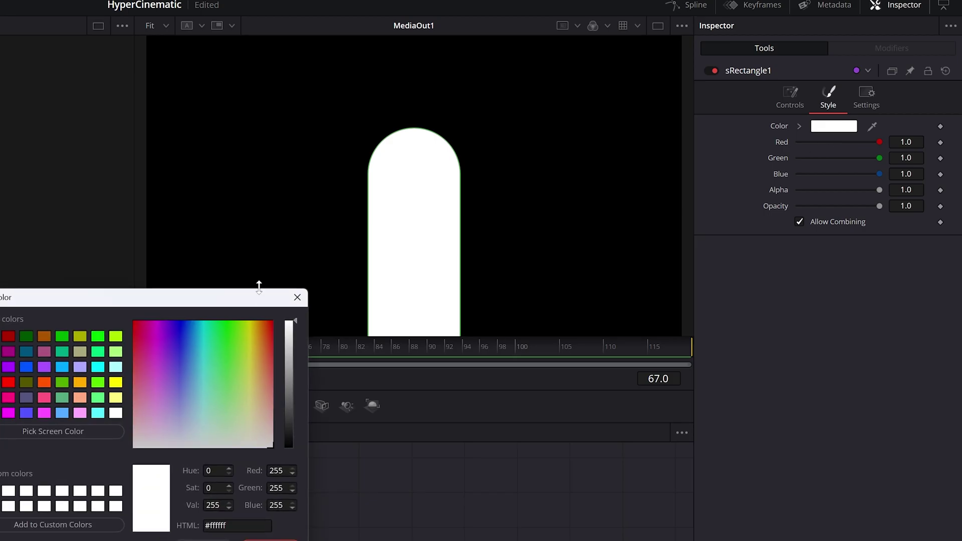
pyautogui.click(297, 323)
pyautogui.press('Escape')
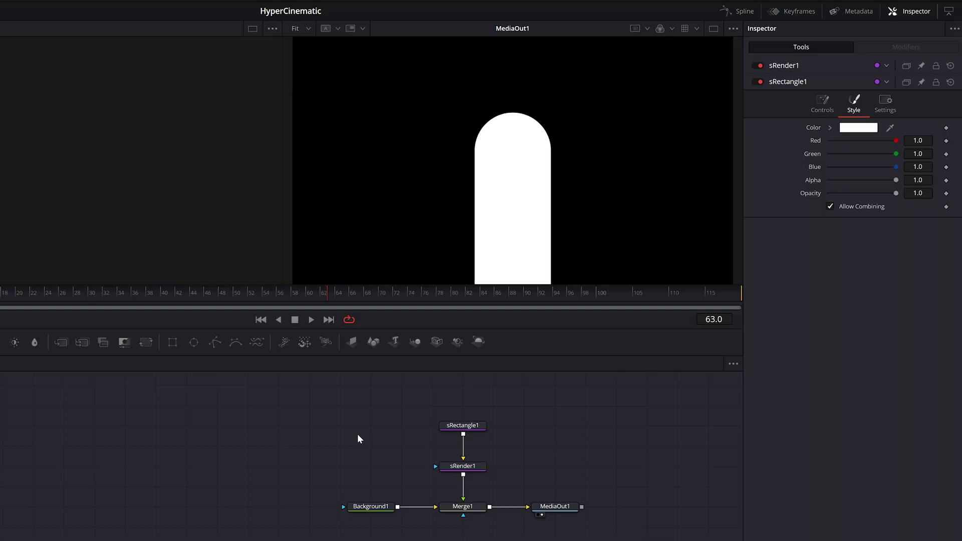
# - Duplicate sRectangle1 beside the original and make the copy an outline by unticking Solid
pyautogui.moveTo(370, 416); pyautogui.dragTo(498, 390)
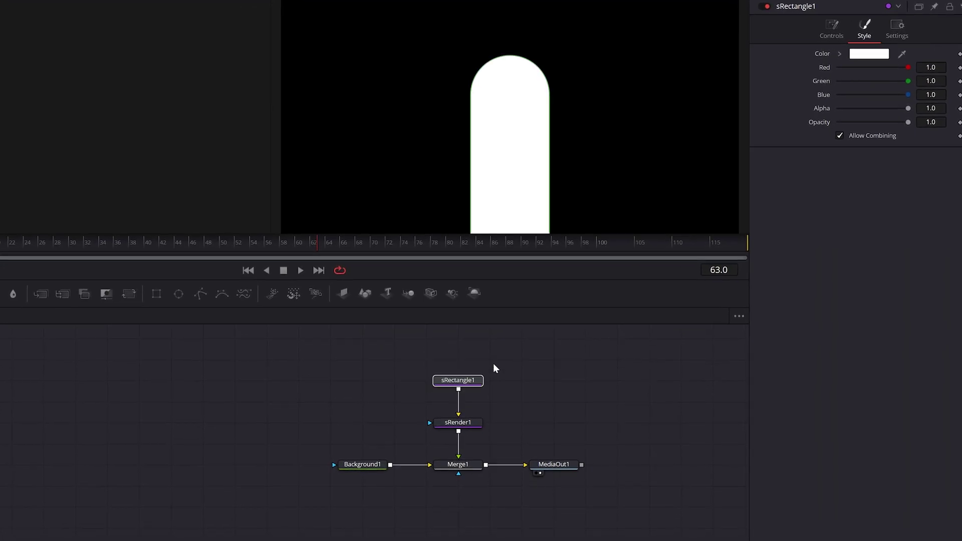
pyautogui.hotkey('ctrl', 'c')
pyautogui.hotkey('ctrl', 'v')
pyautogui.moveTo(357, 359); pyautogui.dragTo(556, 357)
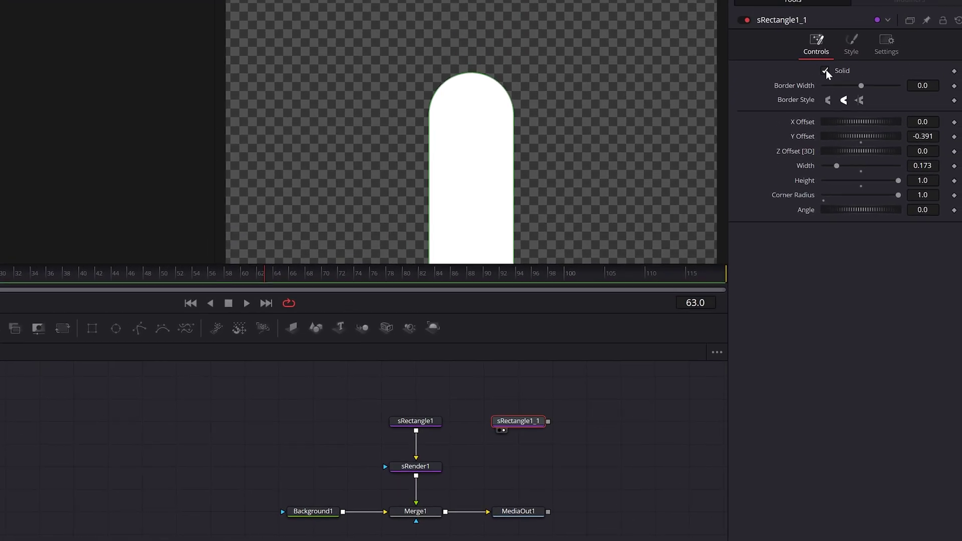
pyautogui.click(825, 70)
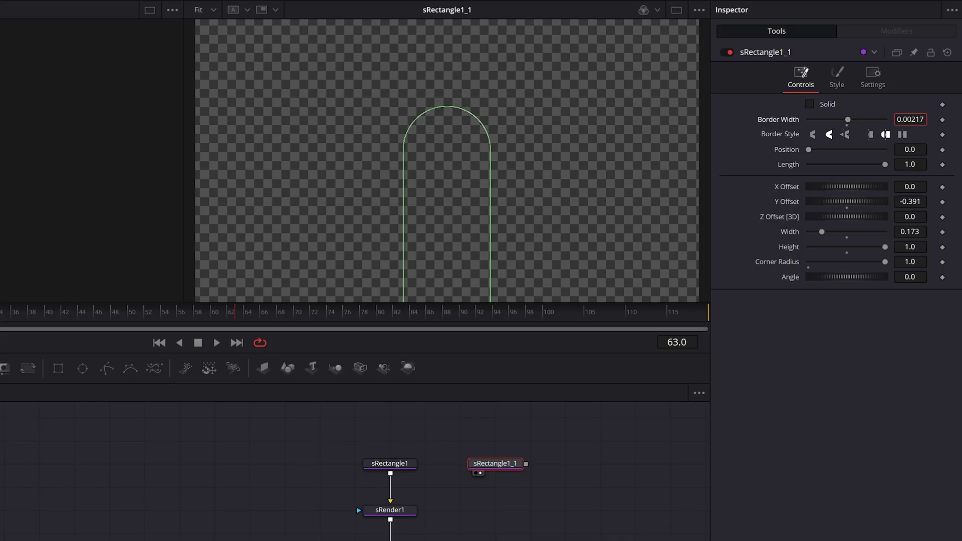
# - Add sDuplicate with 30 copies, Y Size expression XSize, and X Size 1.076
pyautogui.hotkey('shift', 'space')
pyautogui.write('S Du')
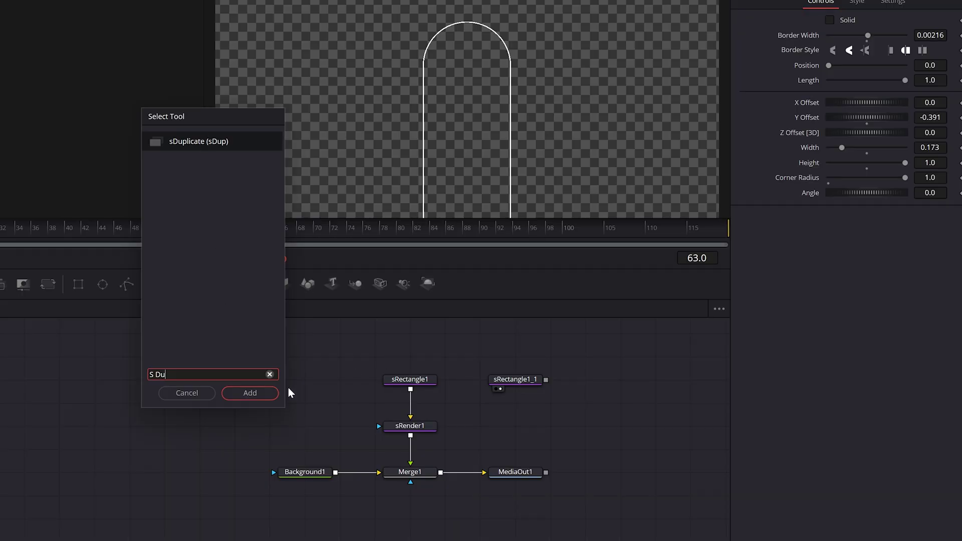
pyautogui.press('Return')
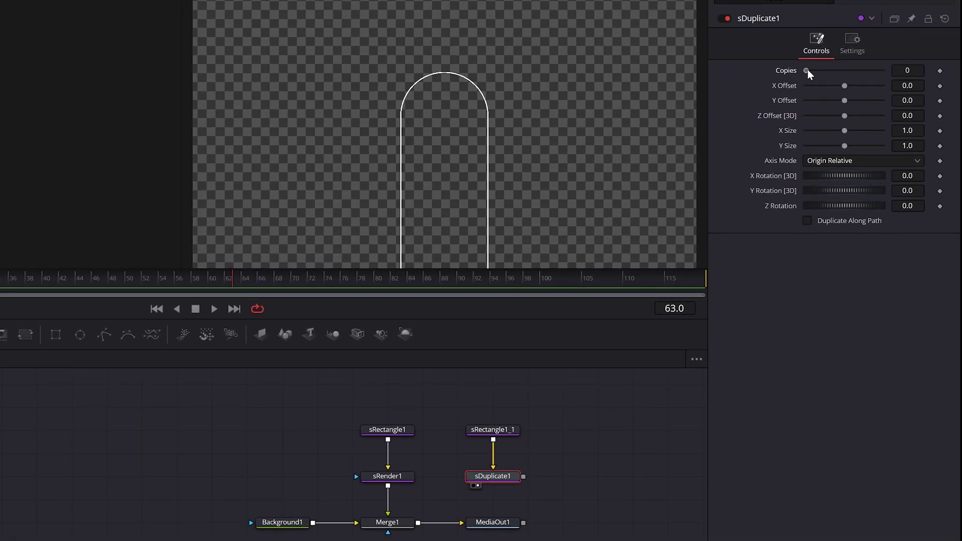
pyautogui.moveTo(828, 20); pyautogui.dragTo(886, 20)
pyautogui.rightClick(783, 154)
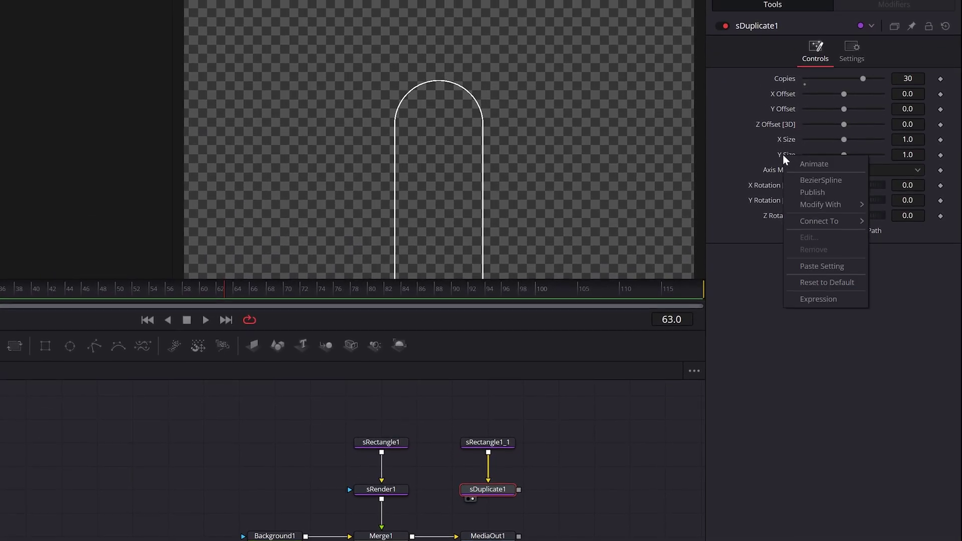
pyautogui.click(816, 240)
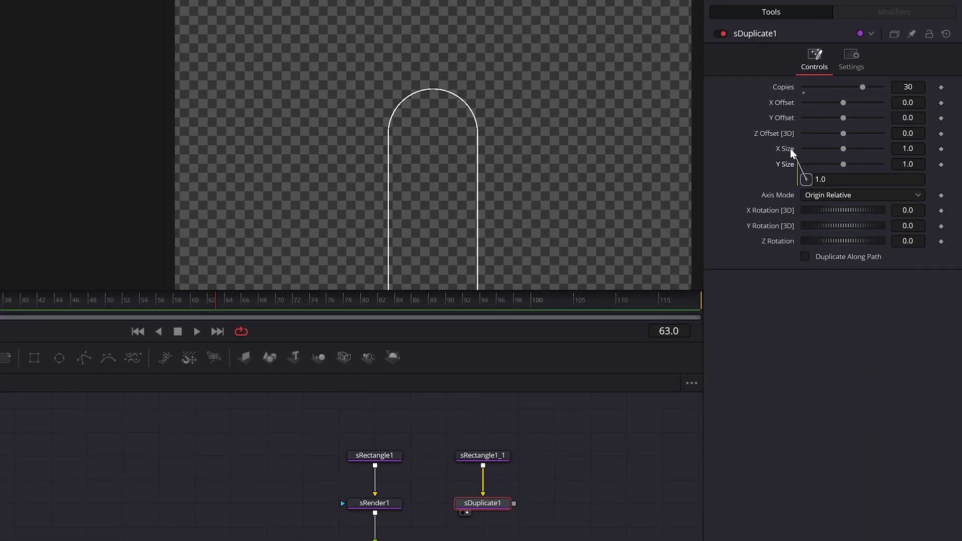
pyautogui.write('XSize')
pyautogui.press('Return')
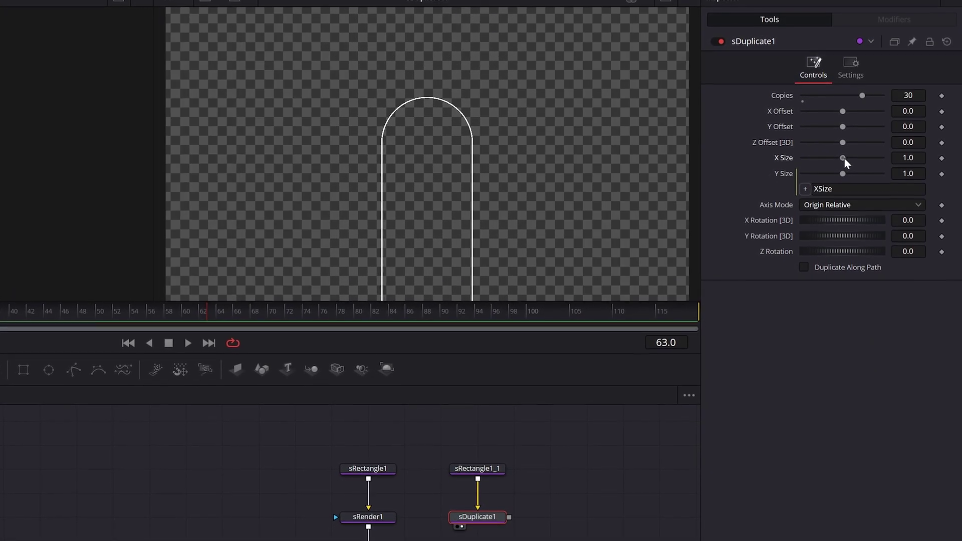
pyautogui.moveTo(844, 155); pyautogui.dragTo(850, 167)
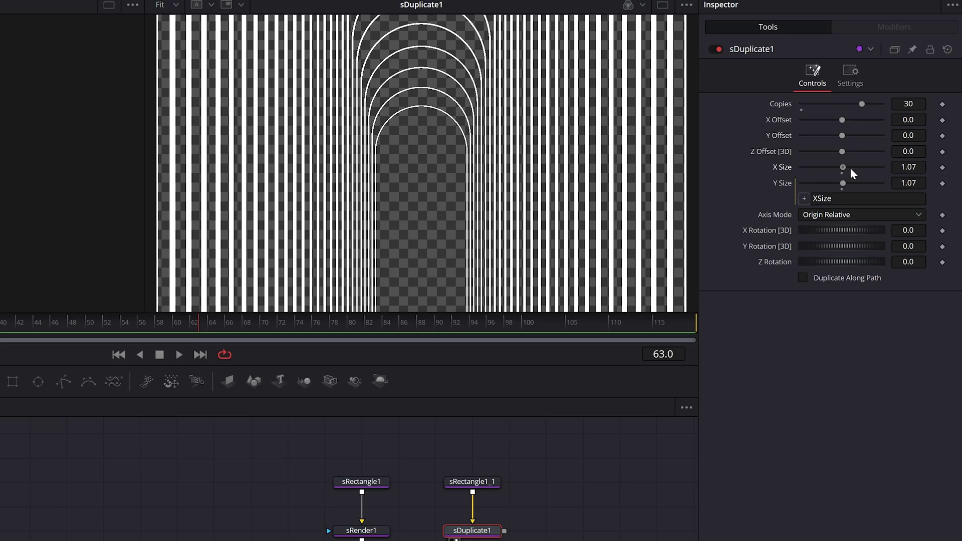
# - Add sMerge1 and connect both the solid arch and the duplicated arches into it
pyautogui.hotkey('shift', 'space')
pyautogui.write('S Du')
pyautogui.press('BackSpace')
pyautogui.press('BackSpace')
pyautogui.press('BackSpace')
pyautogui.press('BackSpace')
pyautogui.write('sMe')
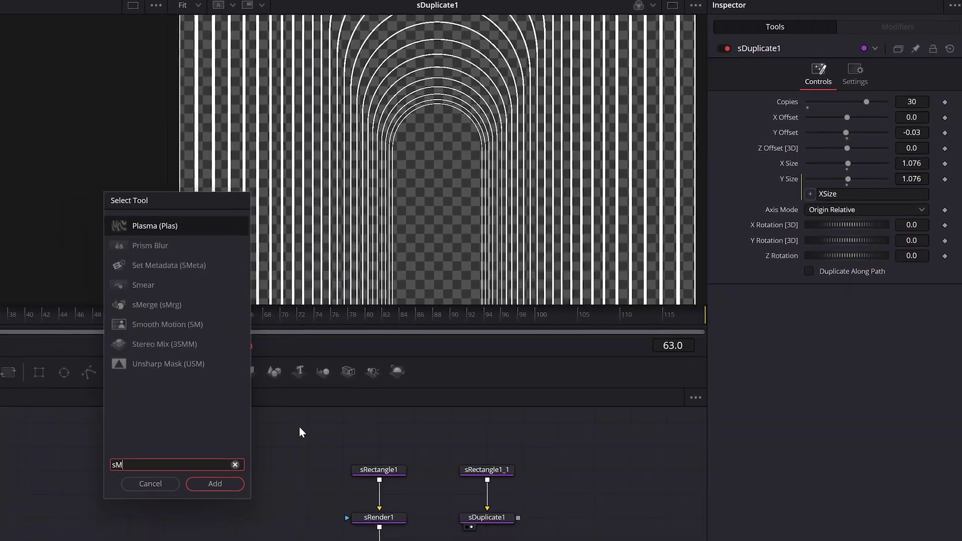
pyautogui.click(285, 431)
pyautogui.moveTo(436, 421); pyautogui.dragTo(338, 421)
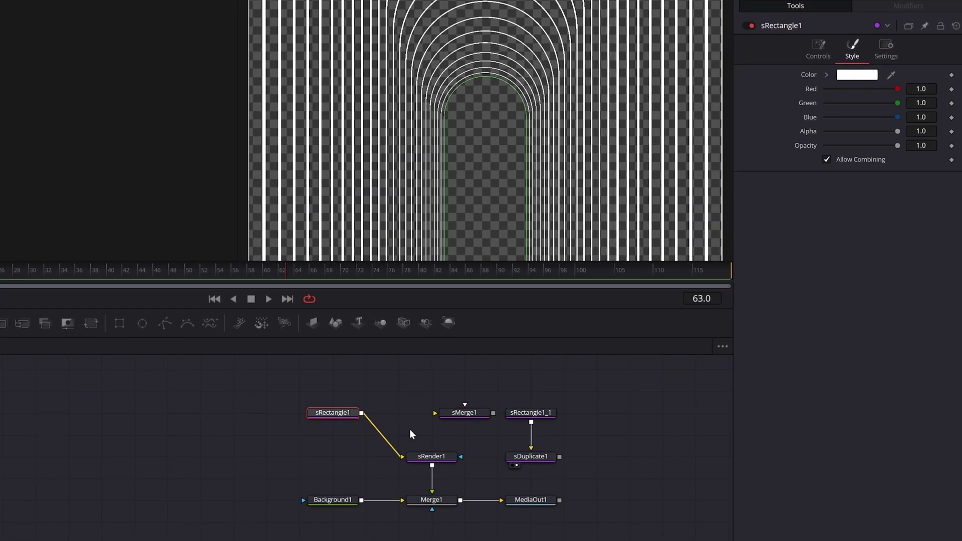
pyautogui.moveTo(434, 462); pyautogui.dragTo(368, 461)
pyautogui.moveTo(331, 393); pyautogui.dragTo(436, 383)
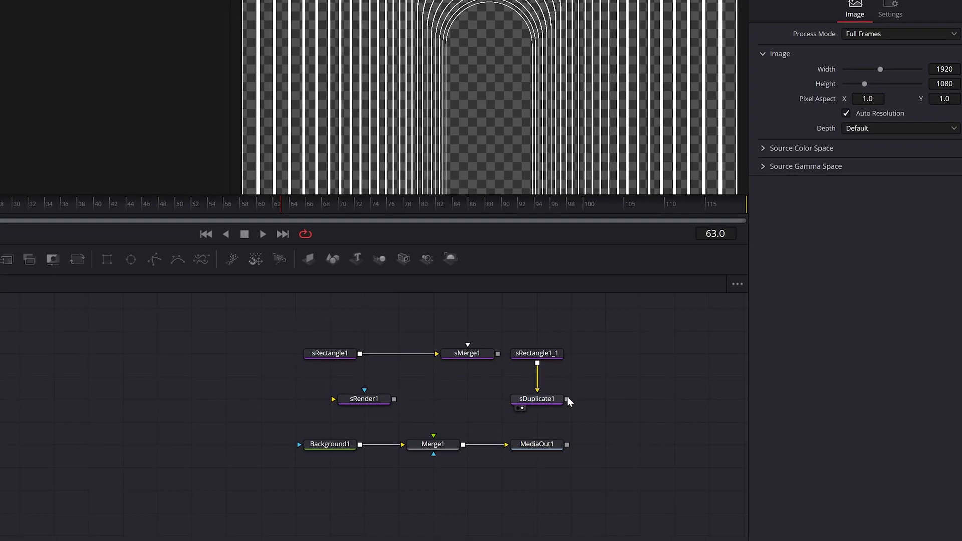
pyautogui.moveTo(563, 427); pyautogui.dragTo(466, 427)
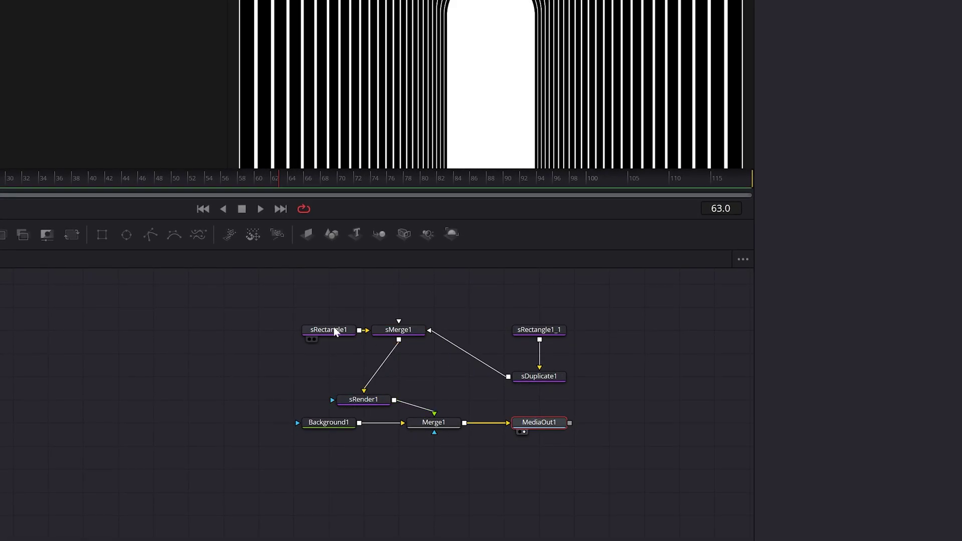
# - Insert sTransform after sDuplicate1 and link its Y Size to X Size
pyautogui.click(539, 377)
pyautogui.hotkey('shift', 'space')
pyautogui.write('STr')
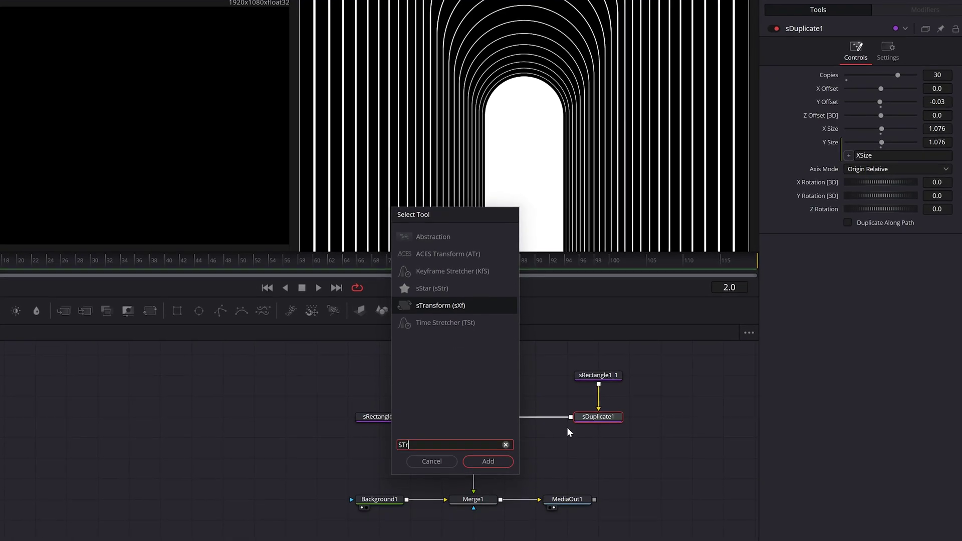
pyautogui.write('ans')
pyautogui.press('Return')
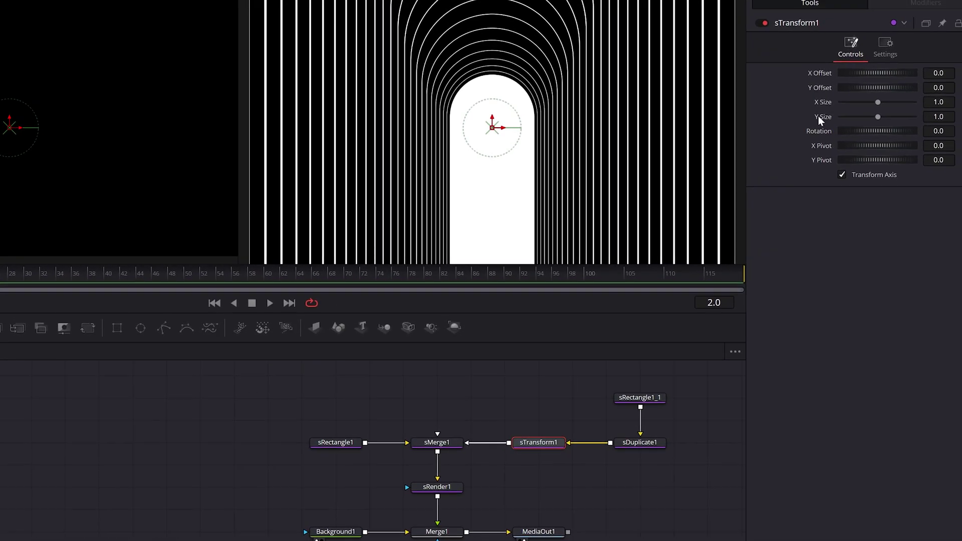
pyautogui.rightClick(819, 117)
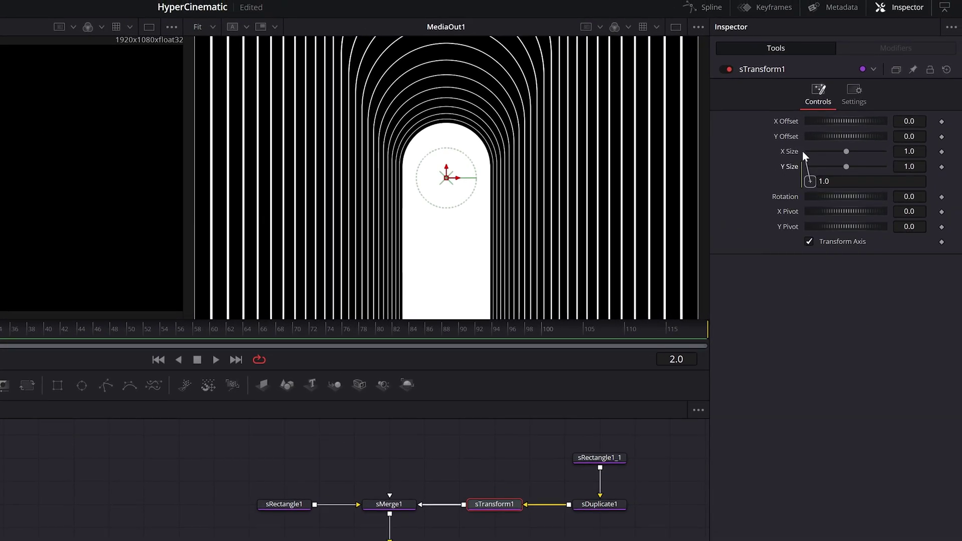
pyautogui.moveTo(792, 152); pyautogui.dragTo(792, 152)
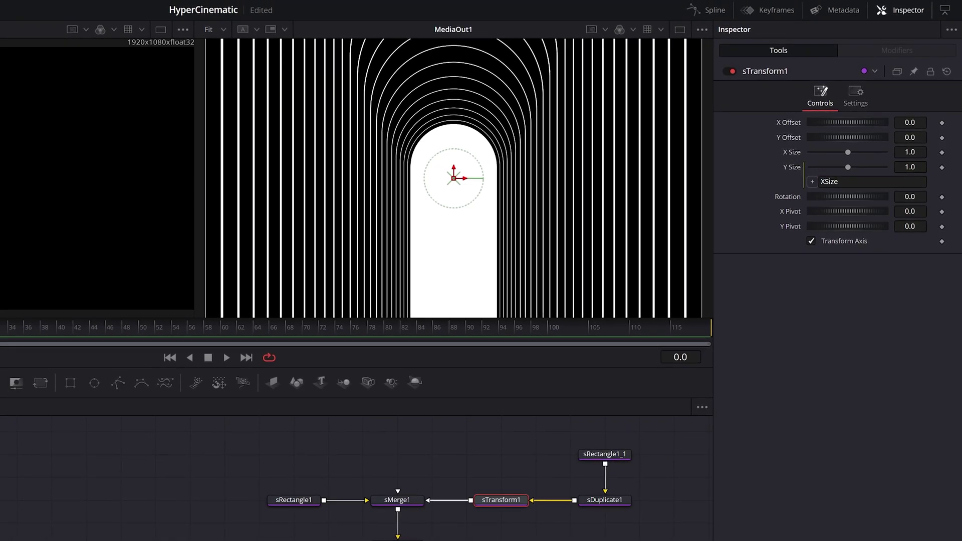
# - Keyframe X Size, lower it at frame 89 so the arches shrink, and play it back
pyautogui.click(942, 152)
pyautogui.click(465, 324)
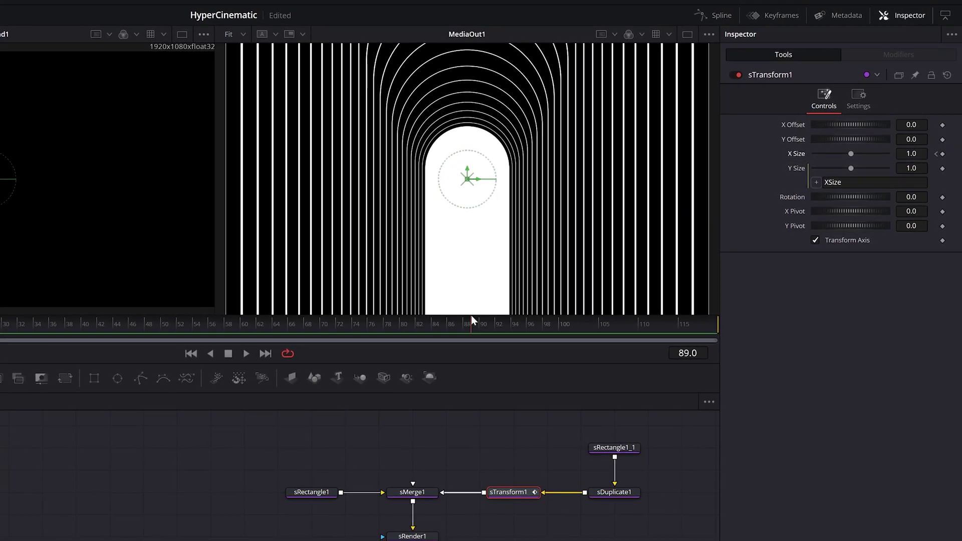
pyautogui.moveTo(848, 152); pyautogui.dragTo(847, 152)
pyautogui.press('space')
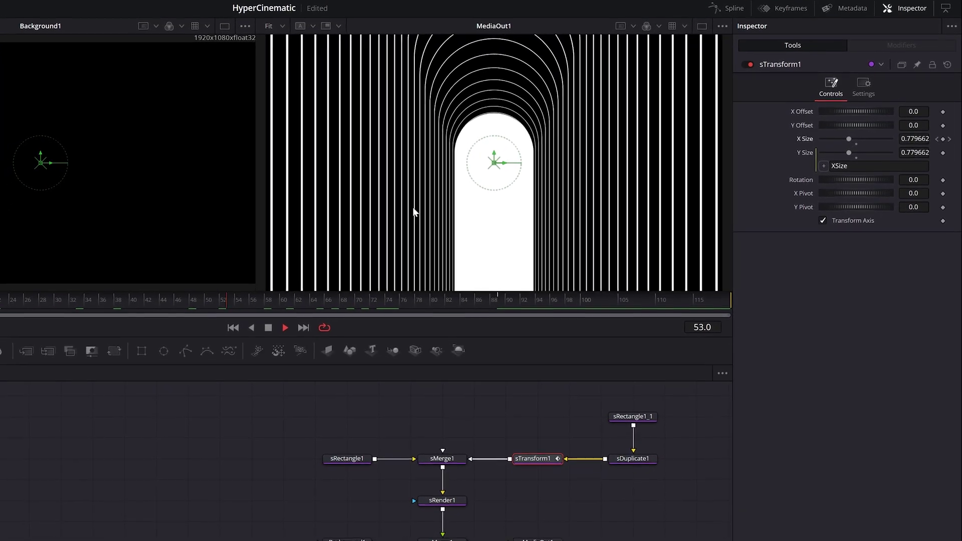
# - Add an sPolygon node into sMerge1 and draw a three-point floor shape
pyautogui.press('space')
pyautogui.click(447, 450)
pyautogui.hotkey('shift', 'space')
pyautogui.write('Sp')
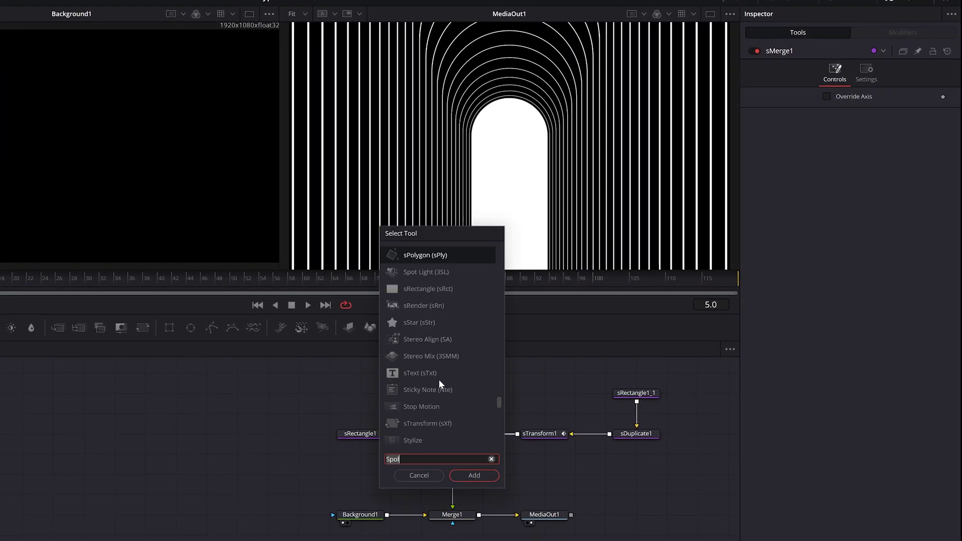
pyautogui.write('ol')
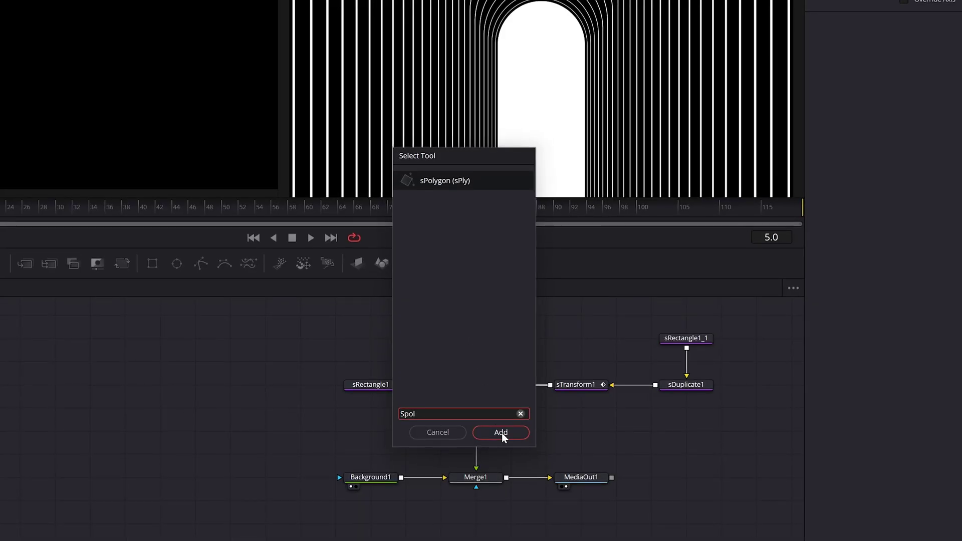
pyautogui.click(479, 466)
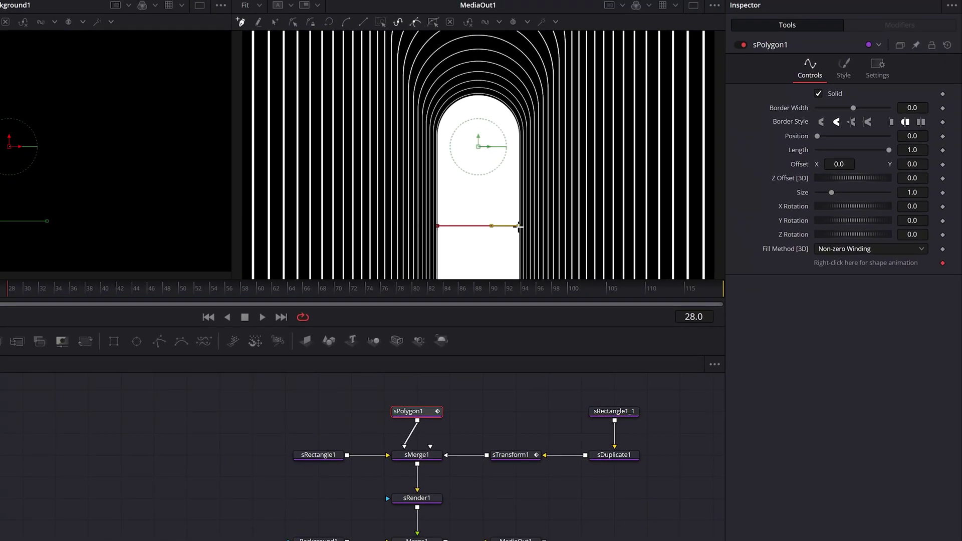
pyautogui.scroll(-3, 542, 217)
pyautogui.click(605, 236)
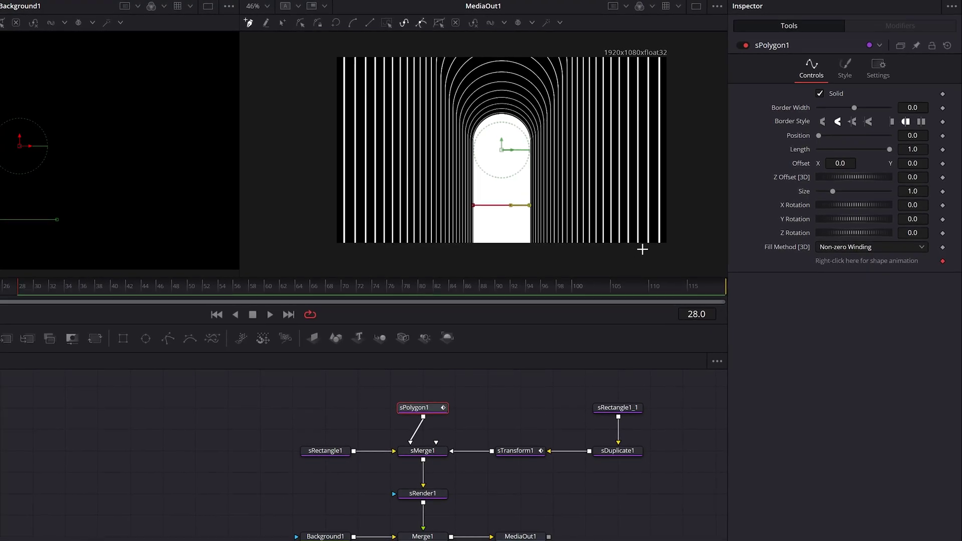
pyautogui.click(375, 252)
pyautogui.click(475, 204)
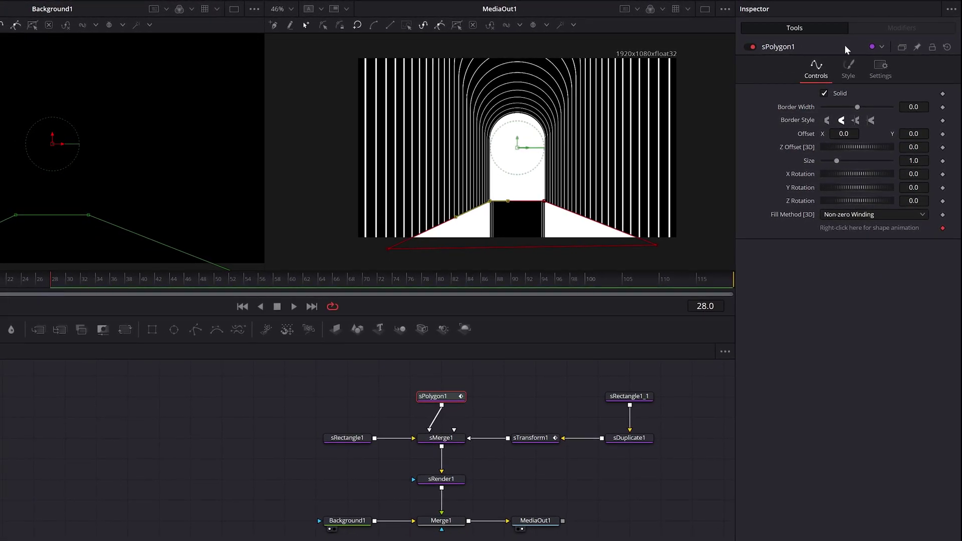
# - Colour the floor polygon black
pyautogui.click(846, 69)
pyautogui.click(853, 94)
pyautogui.click(401, 343)
pyautogui.click(402, 360)
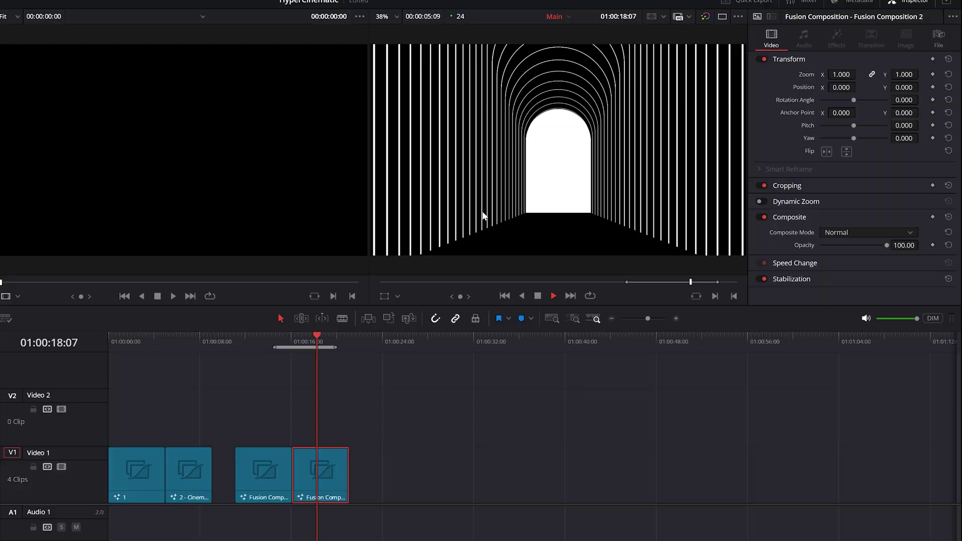
# - Return to the half-circle corridor comp in Fusion to see its two ellipses merged over the background
pyautogui.click(154, 336)
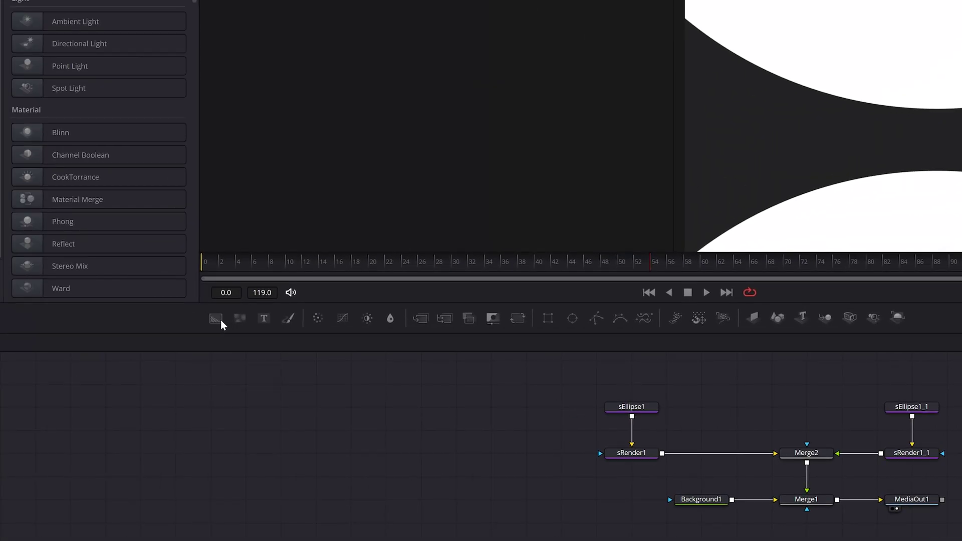
# - Route the top ellipse through Background2 as a diagonal linear gradient, dark stop near 0.61
pyautogui.moveTo(220, 320); pyautogui.dragTo(726, 434)
pyautogui.moveTo(319, 397); pyautogui.dragTo(368, 416)
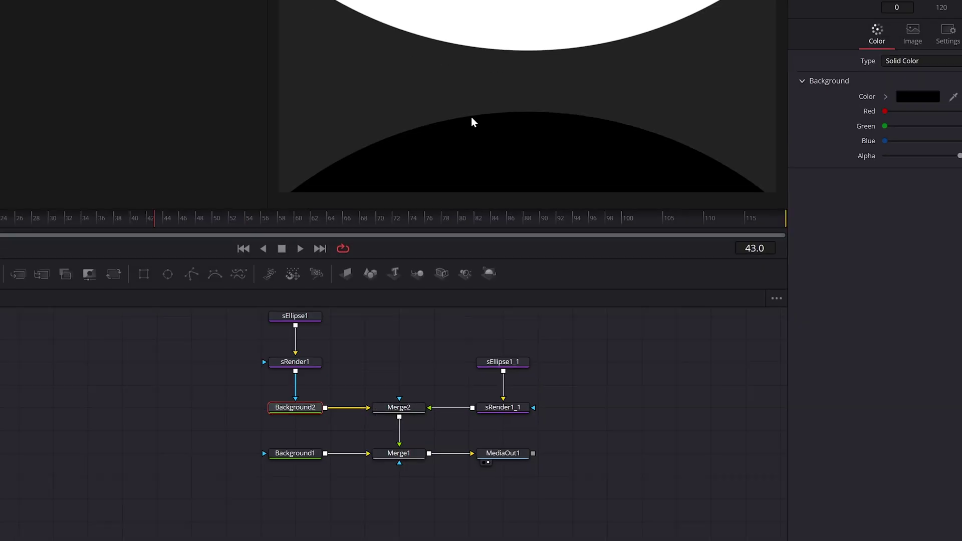
pyautogui.click(905, 51)
pyautogui.click(826, 227)
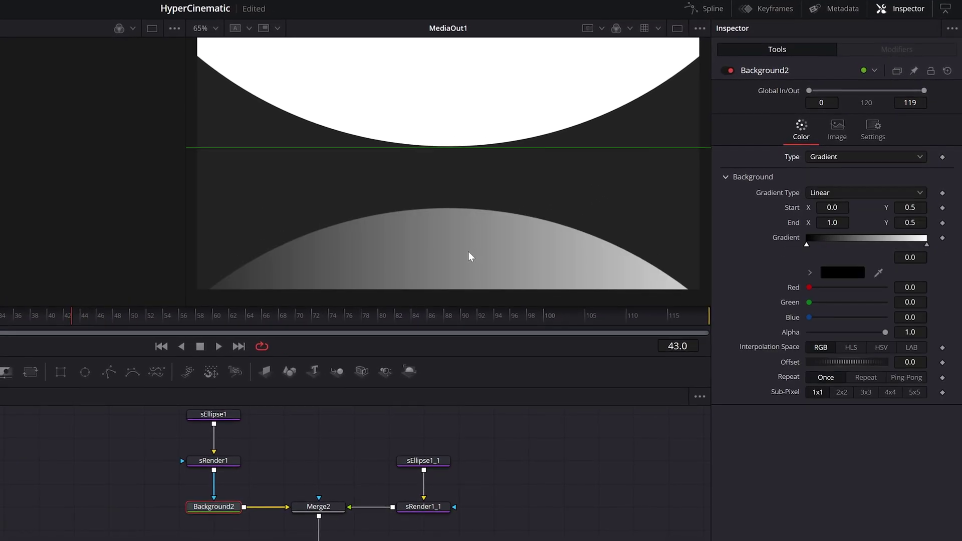
pyautogui.scroll(-2, 438, 204)
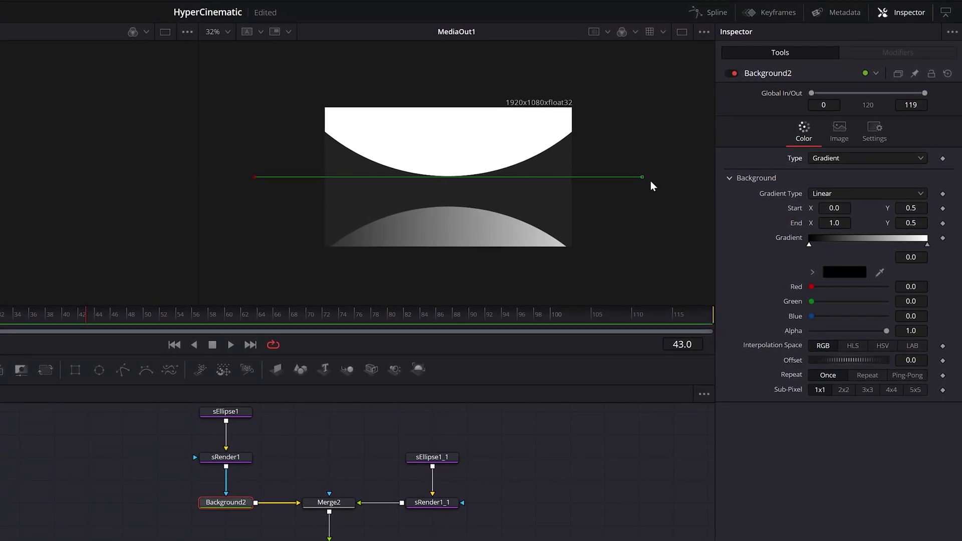
pyautogui.moveTo(642, 177); pyautogui.dragTo(380, 219)
pyautogui.moveTo(254, 177); pyautogui.dragTo(424, 289)
pyautogui.moveTo(808, 244); pyautogui.dragTo(880, 244)
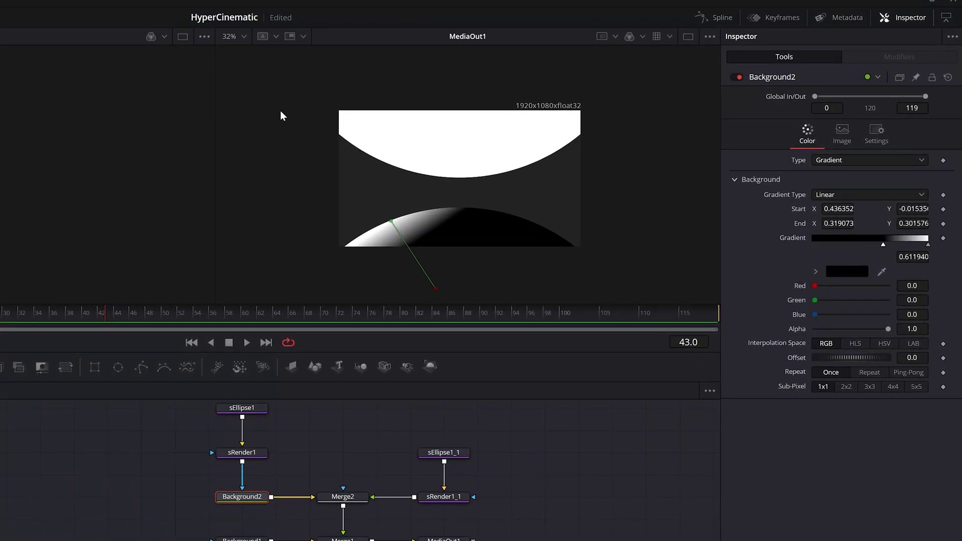
pyautogui.scroll(2, 281, 115)
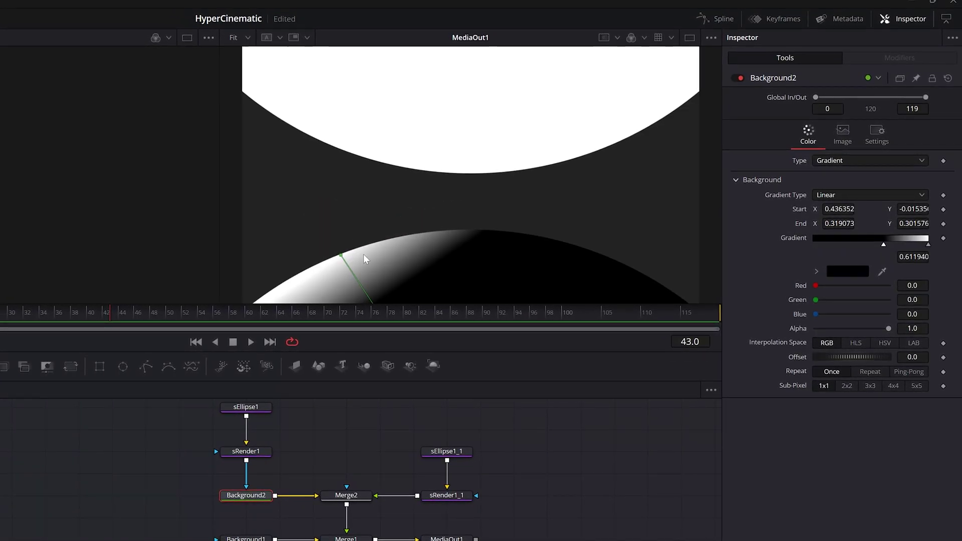
pyautogui.click(233, 36)
pyautogui.click(246, 58)
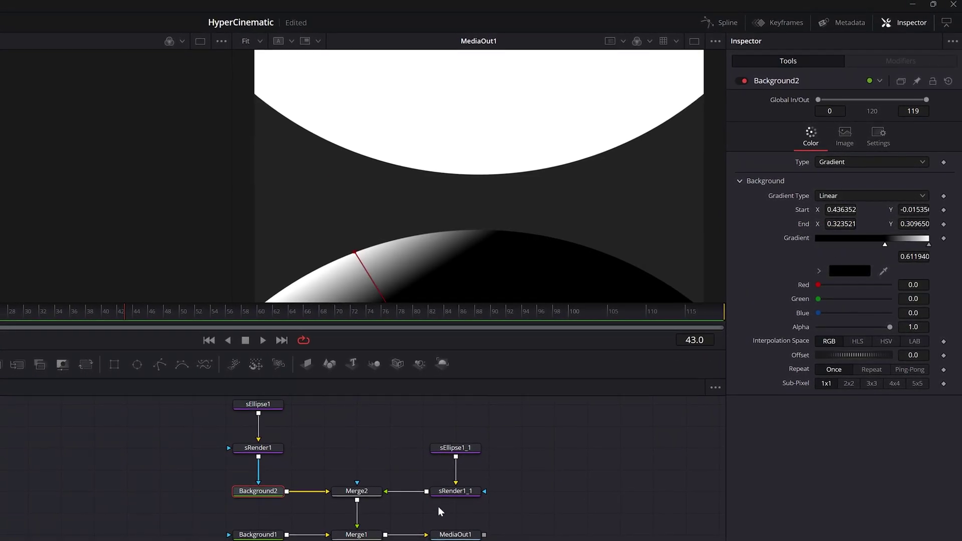
# - Add Background3 after the second ellipse's render with an angled gradient, then view the final output
pyautogui.click(454, 491)
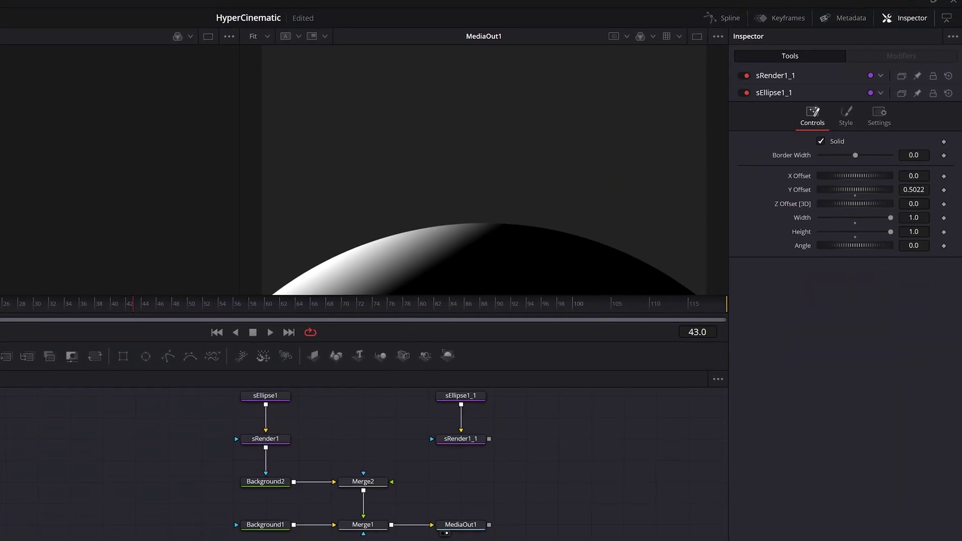
pyautogui.hotkey('shift', 'space')
pyautogui.write('bg')
pyautogui.press('Return')
pyautogui.click(872, 162)
pyautogui.click(835, 205)
pyautogui.scroll(-2, 476, 176)
pyautogui.moveTo(541, 160); pyautogui.dragTo(361, 176)
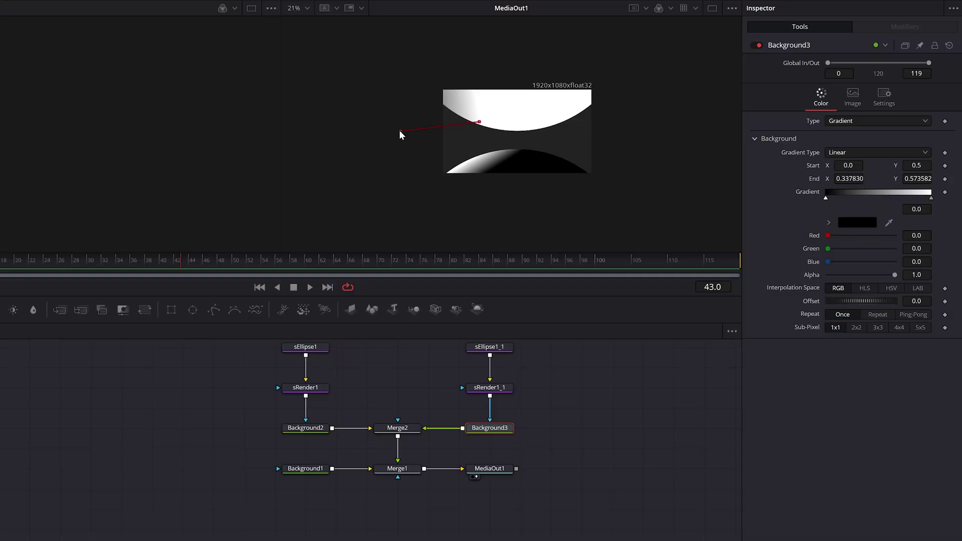
pyautogui.moveTo(401, 133); pyautogui.dragTo(509, 40)
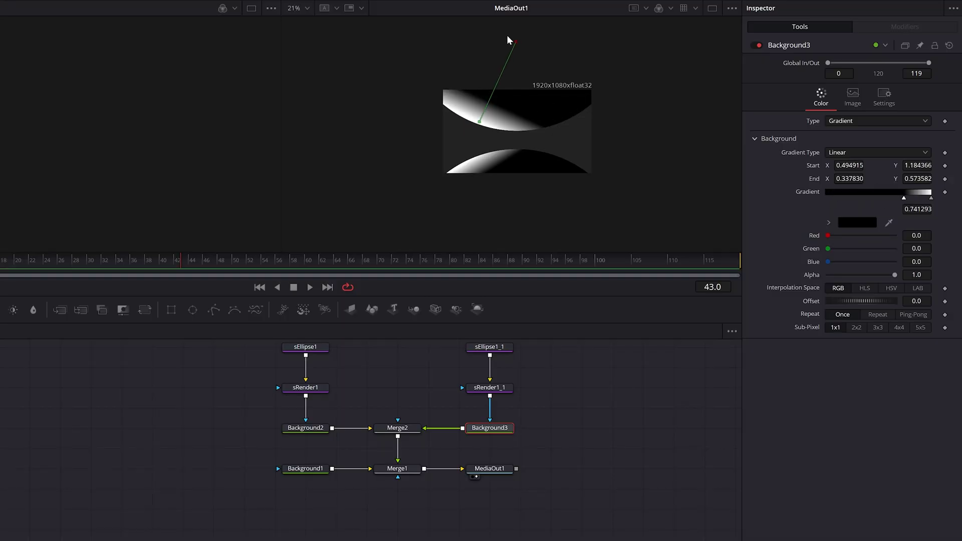
pyautogui.hotkey('ctrl', 'f')
pyautogui.click(487, 471)
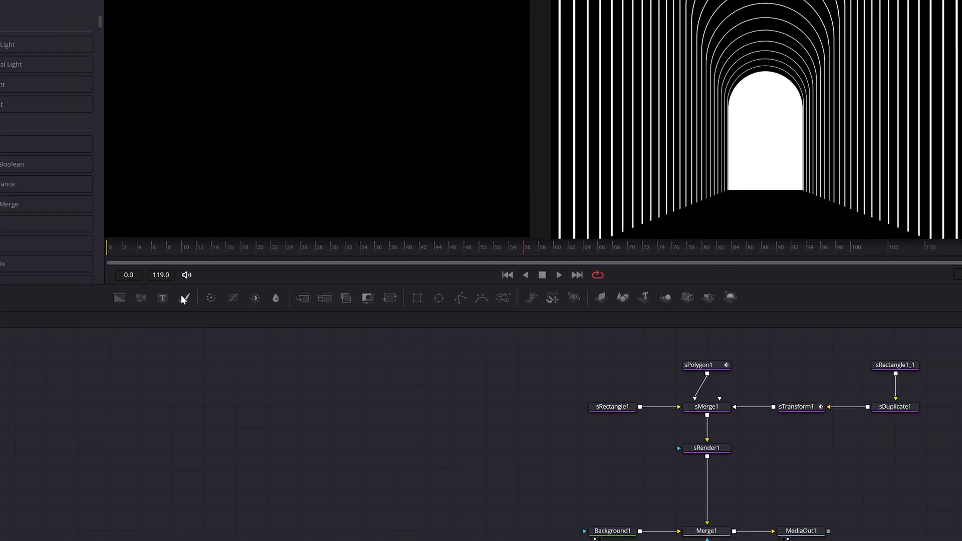
# - Insert Background2 into the tunnel as a radial gradient centred in the opening, widened past the frame
pyautogui.moveTo(759, 504); pyautogui.dragTo(804, 481)
pyautogui.moveTo(408, 443); pyautogui.dragTo(419, 500)
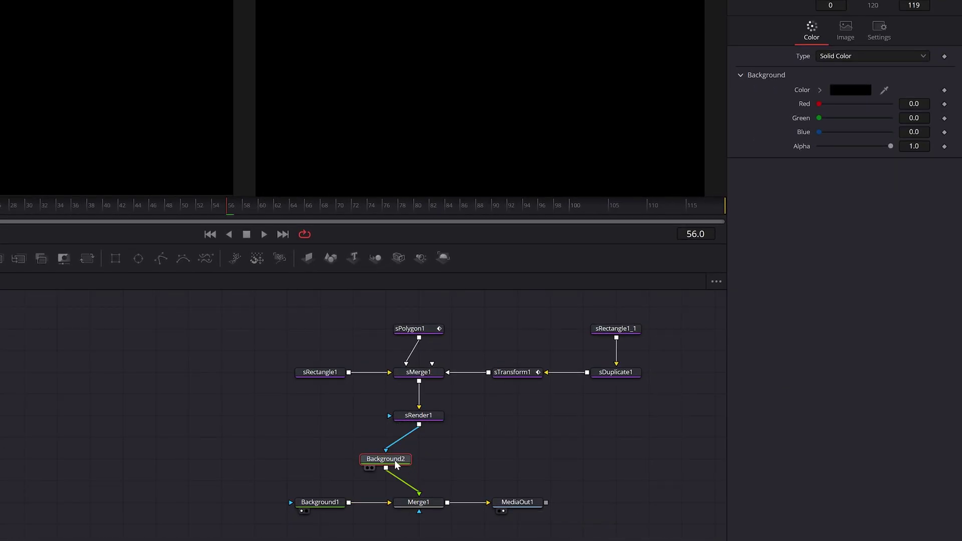
pyautogui.click(850, 56)
pyautogui.click(851, 67)
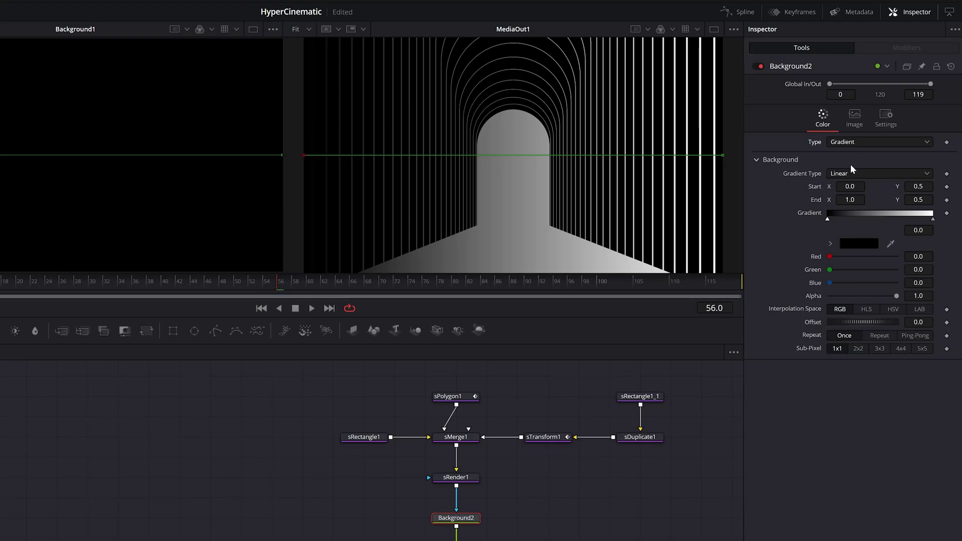
pyautogui.click(838, 234)
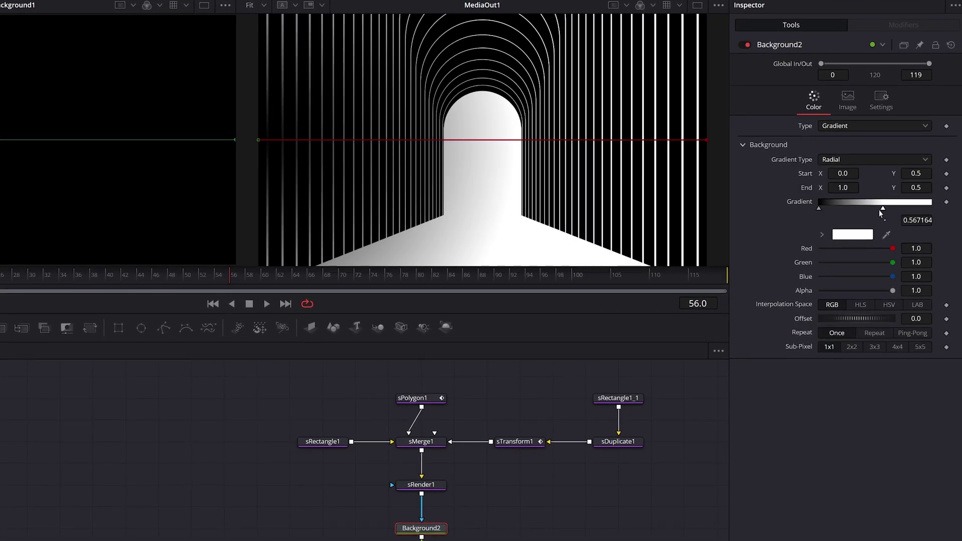
pyautogui.moveTo(883, 206); pyautogui.dragTo(761, 206)
pyautogui.moveTo(264, 139); pyautogui.dragTo(504, 139)
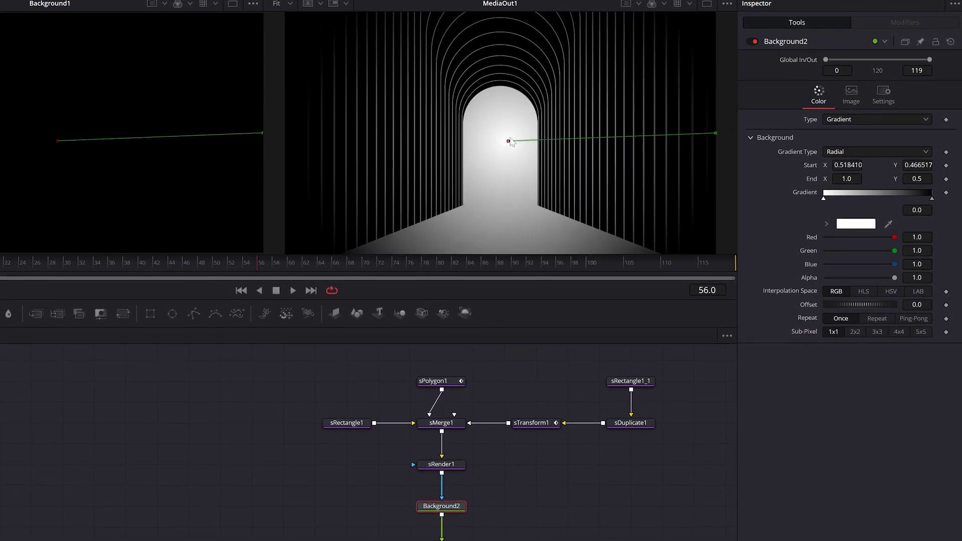
pyautogui.moveTo(715, 133); pyautogui.dragTo(759, 128)
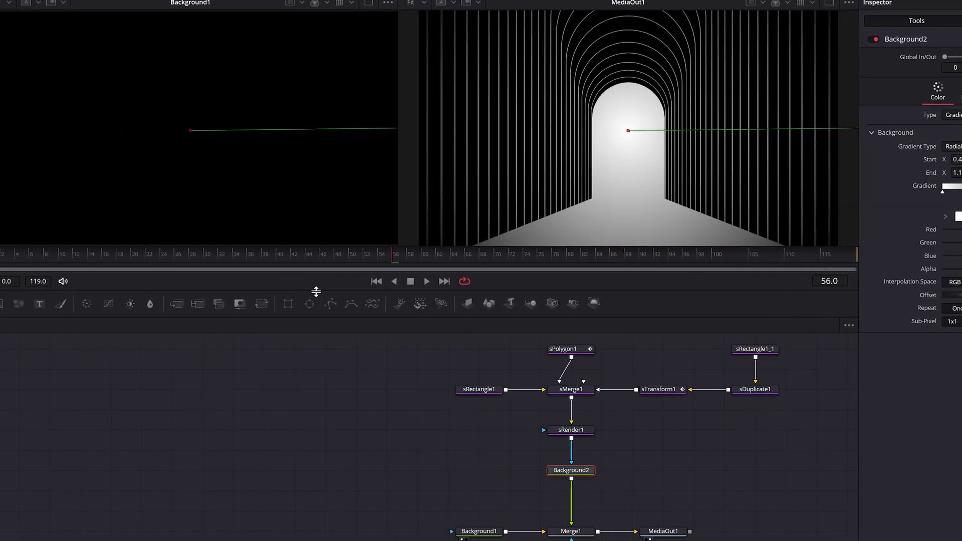
# - Add Merge2 beside Background2 in the tunnel graph
pyautogui.click(176, 304)
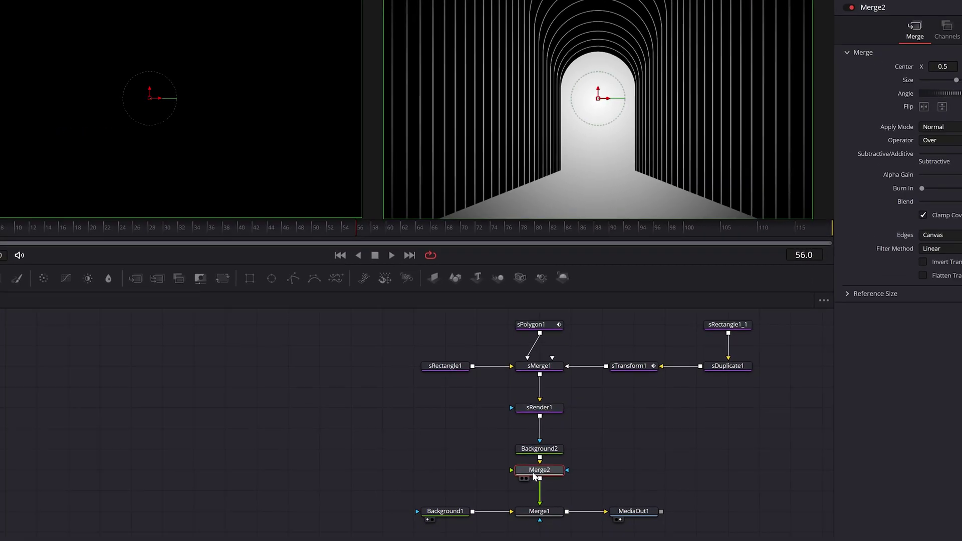
pyautogui.moveTo(582, 491); pyautogui.dragTo(500, 472)
pyautogui.moveTo(371, 407); pyautogui.dragTo(338, 407)
# - Detach sPolygon1 into a new sRender node, then drop Silhouette.png into the corridor graph
pyautogui.moveTo(441, 276); pyautogui.dragTo(194, 382)
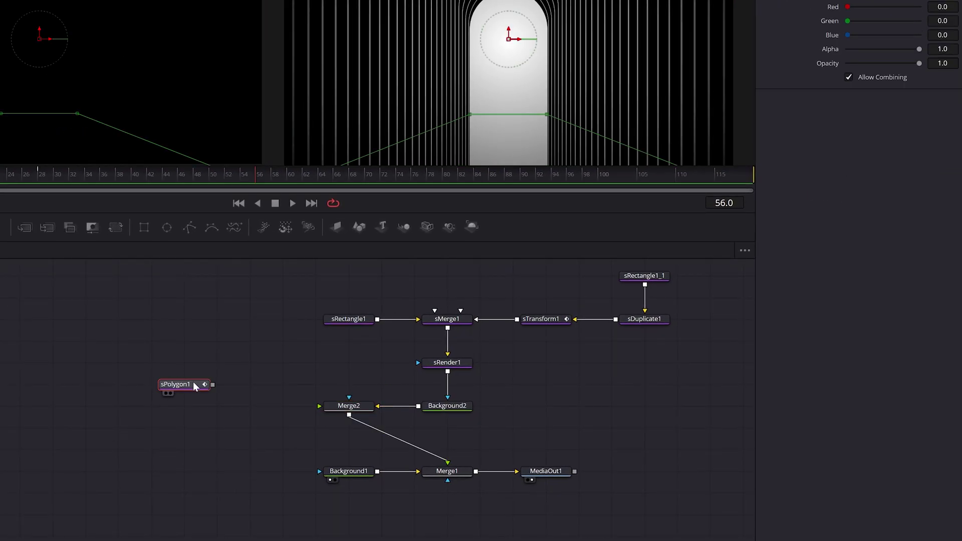
pyautogui.hotkey('shift', 'space')
pyautogui.write('srender')
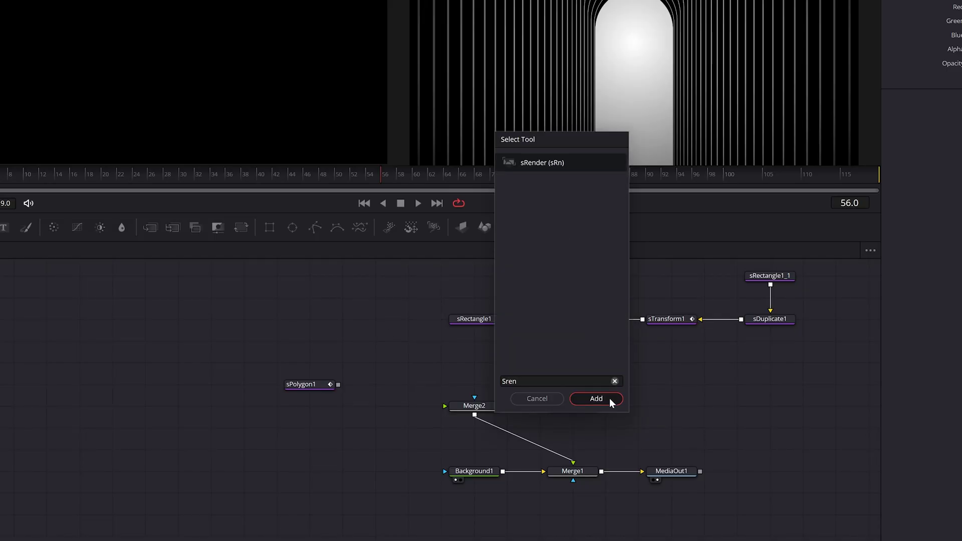
pyautogui.click(599, 397)
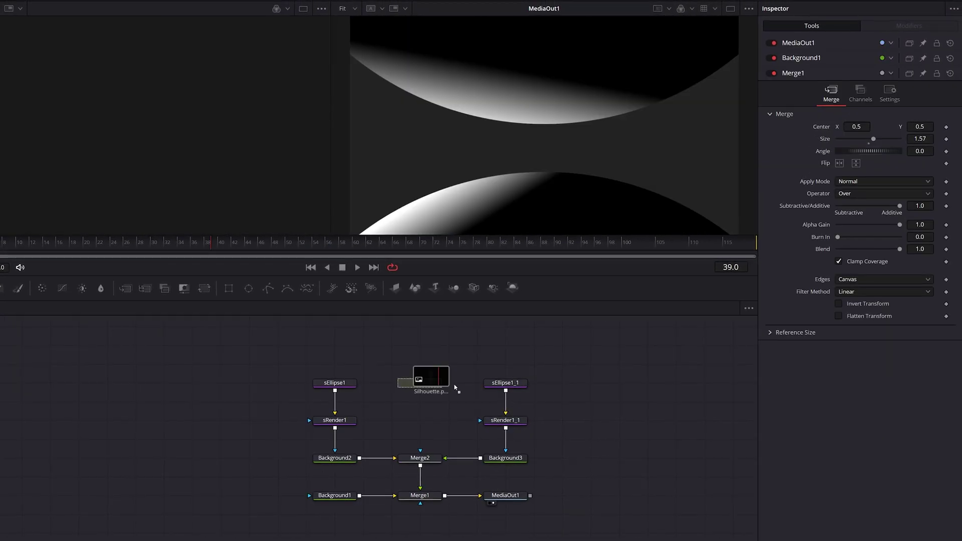
pyautogui.moveTo(594, 451); pyautogui.dragTo(587, 444)
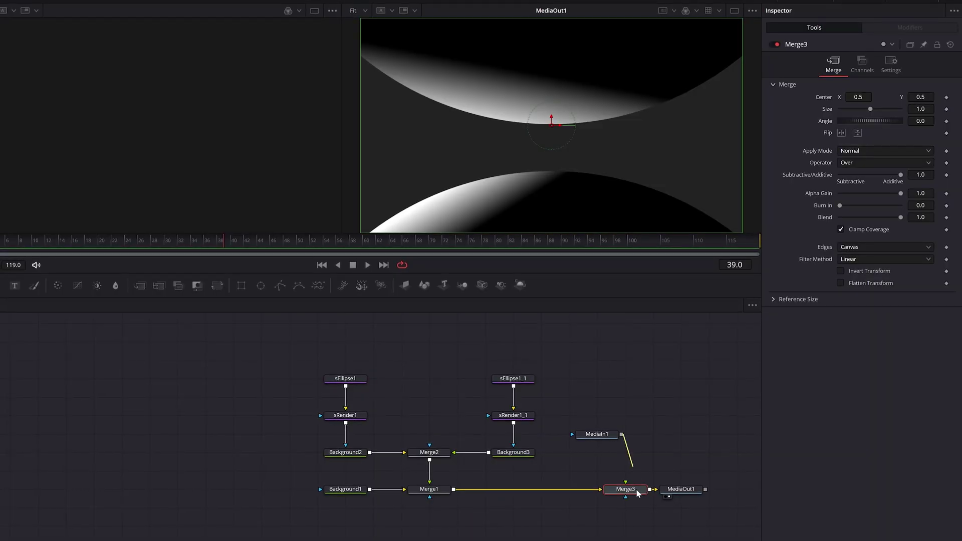
# - Merge the silhouette over the corridor via Merge3, with Transform1 inserted to shrink and position it
pyautogui.hotkey('shift', 'space')
pyautogui.press('Return')
pyautogui.moveTo(601, 357); pyautogui.dragTo(601, 449)
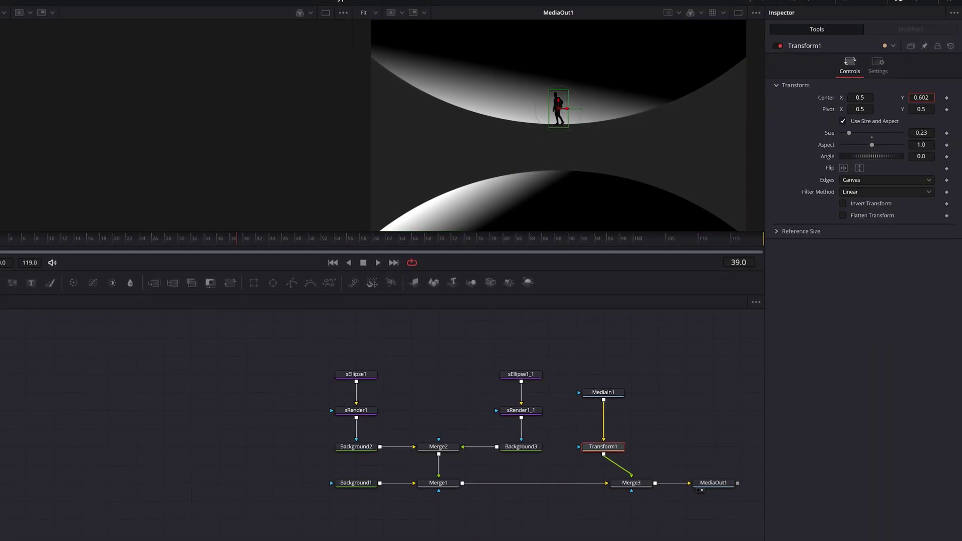
# - Add Transform2 before MediaOut1 for a keyframed slow zoom and play it back
pyautogui.click(630, 484)
pyautogui.hotkey('shift', 'space')
pyautogui.write('tran')
pyautogui.click(516, 425)
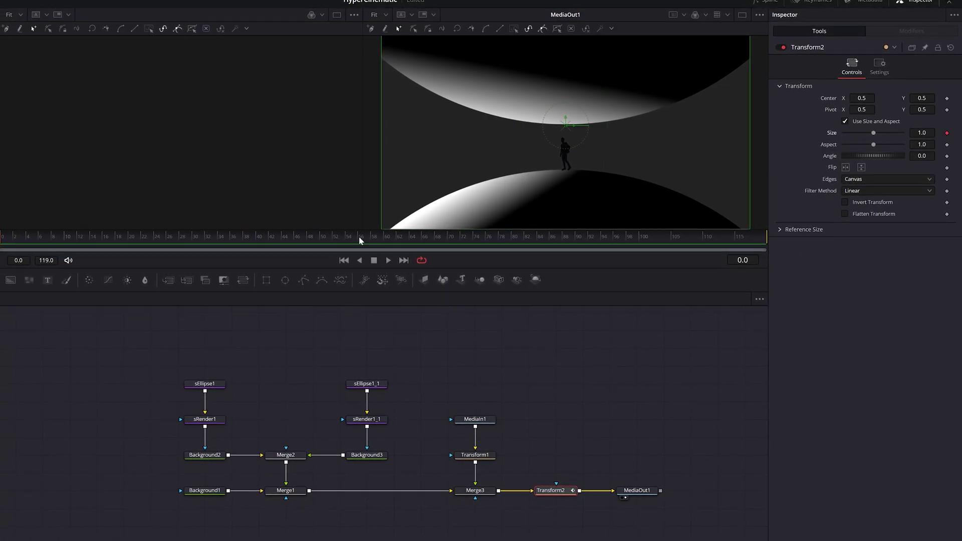
pyautogui.press('space')
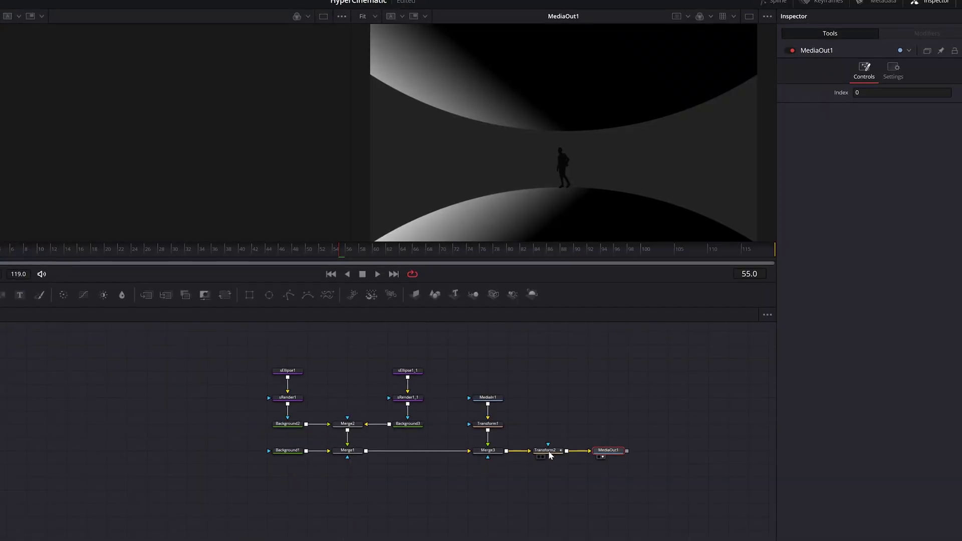
# - Insert Glow1 before the output with gain 0.378, spread 2.0 and shine threshold 0.244
pyautogui.hotkey('shift', 'space')
pyautogui.write('Glow')
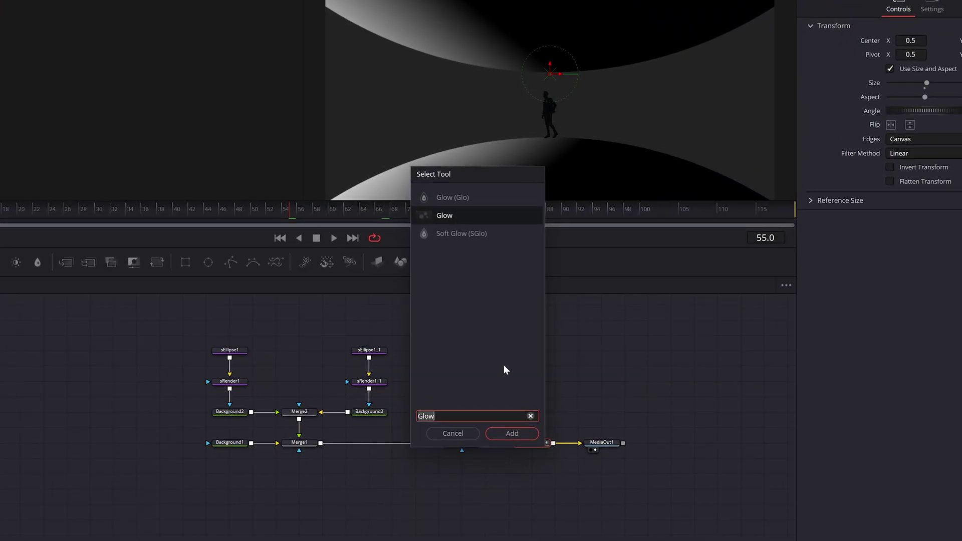
pyautogui.click(507, 433)
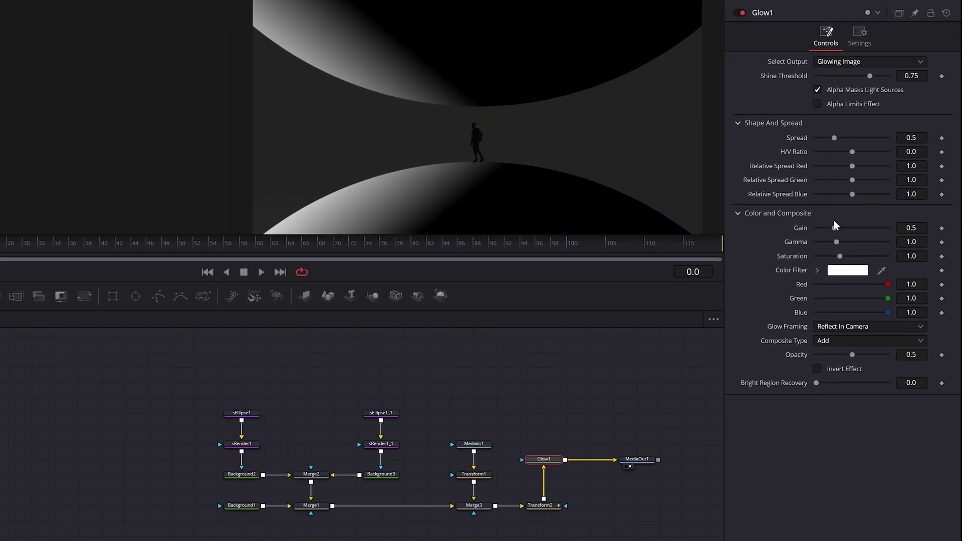
pyautogui.moveTo(851, 228); pyautogui.dragTo(857, 228)
pyautogui.moveTo(833, 138); pyautogui.dragTo(825, 139)
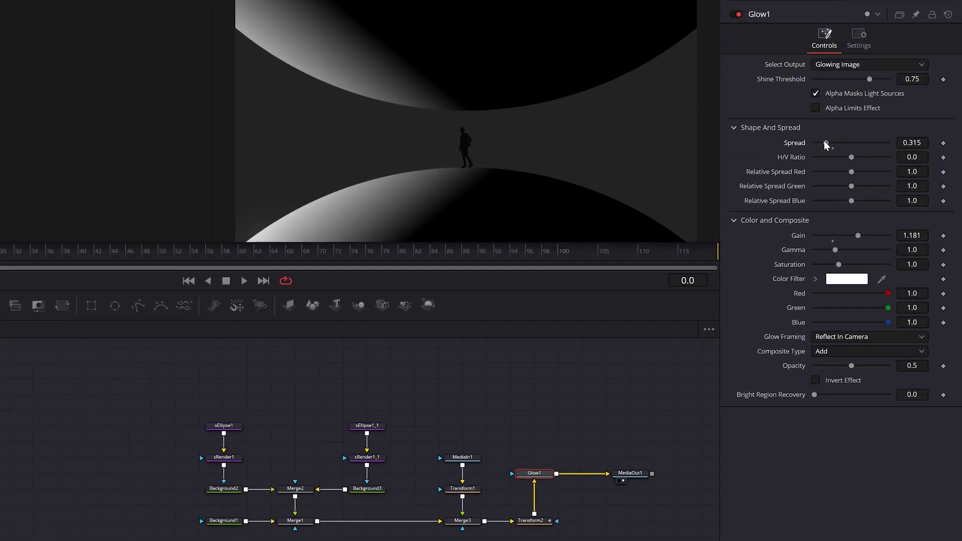
pyautogui.moveTo(870, 81); pyautogui.dragTo(847, 80)
pyautogui.moveTo(824, 144); pyautogui.dragTo(906, 152)
pyautogui.moveTo(857, 246); pyautogui.dragTo(826, 246)
pyautogui.moveTo(848, 84); pyautogui.dragTo(832, 85)
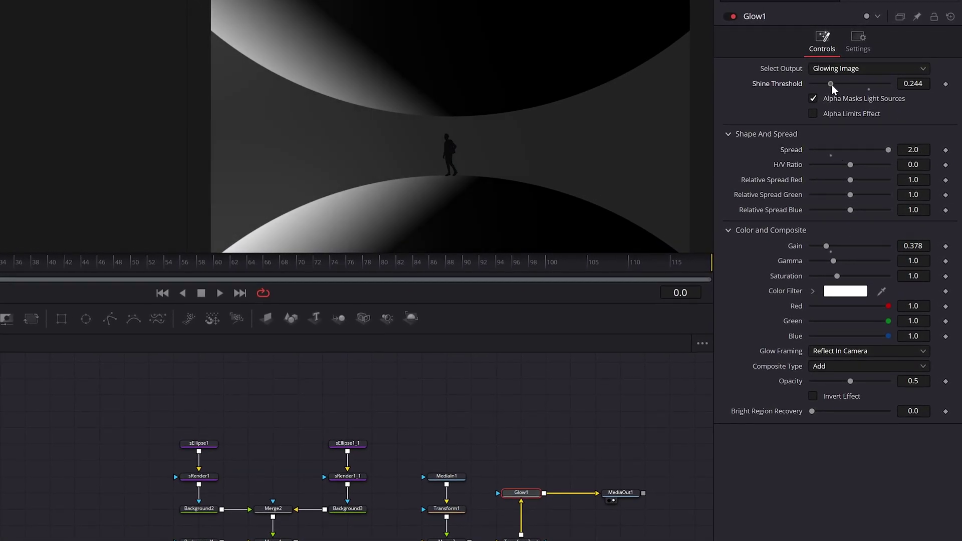
# - Modify the shine threshold with Perturb so it flickers randomly, and preview it
pyautogui.rightClick(777, 86)
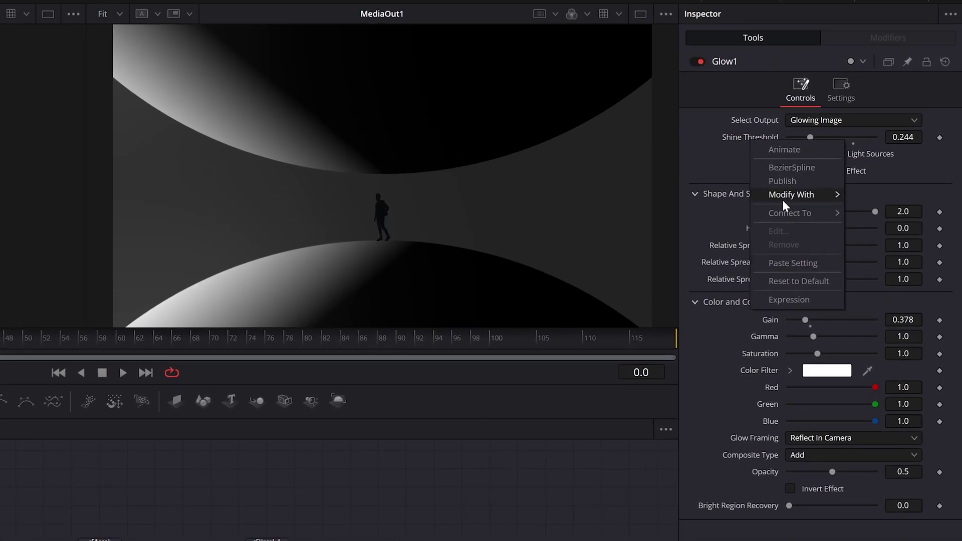
pyautogui.moveTo(806, 135)
pyautogui.click(662, 369)
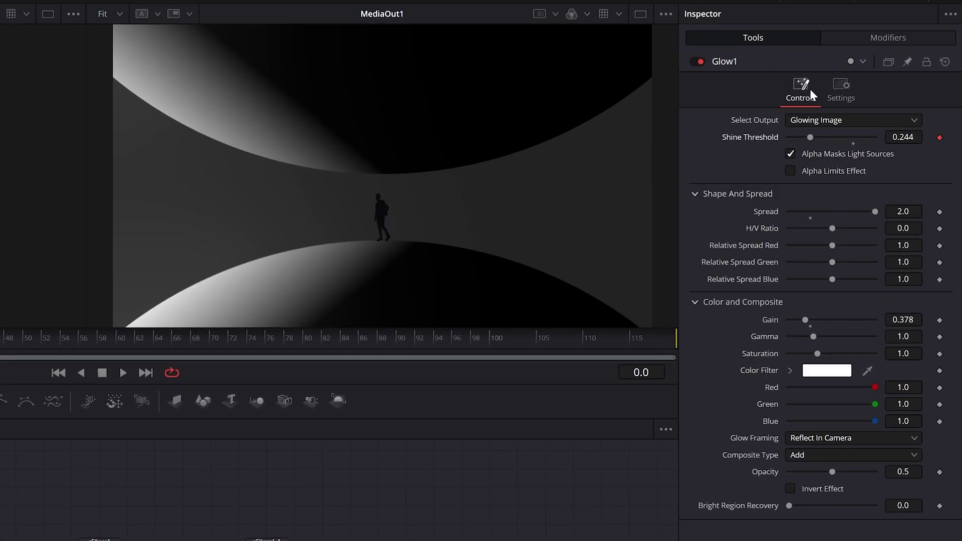
pyautogui.click(858, 38)
pyautogui.press('space')
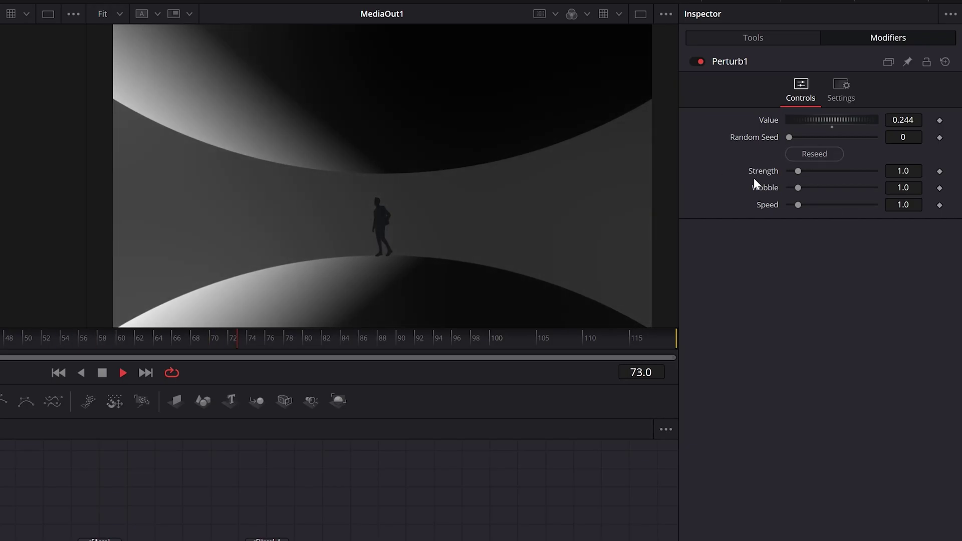
pyautogui.press('space')
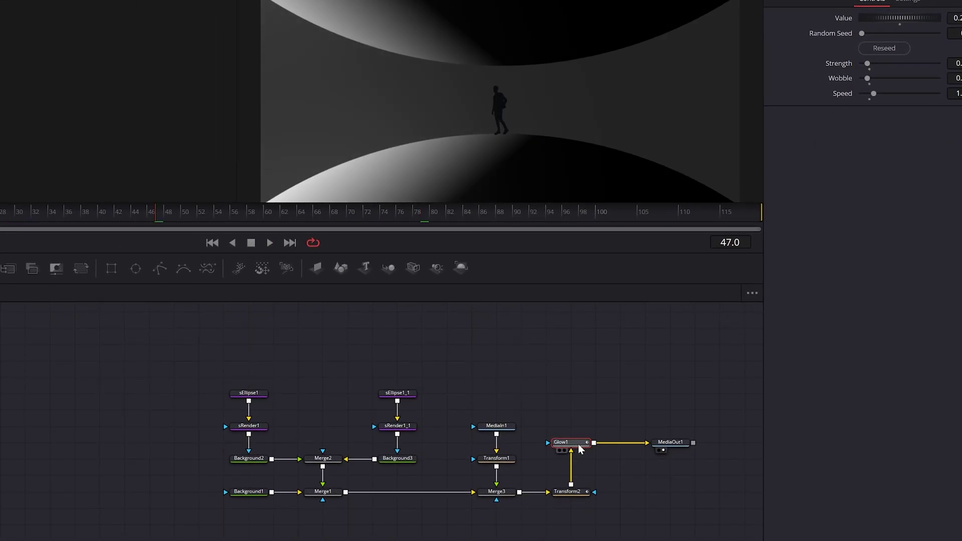
# - Paste a copy, Glow1_1, after the first with its gain lowered to 0.11, and preview both
pyautogui.hotkey('ctrl', 'v')
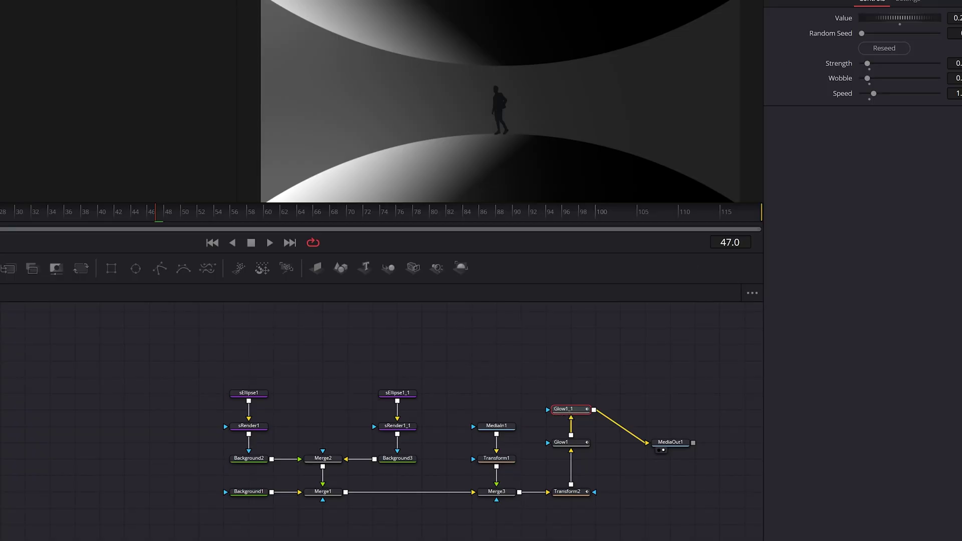
pyautogui.moveTo(832, 262); pyautogui.dragTo(813, 262)
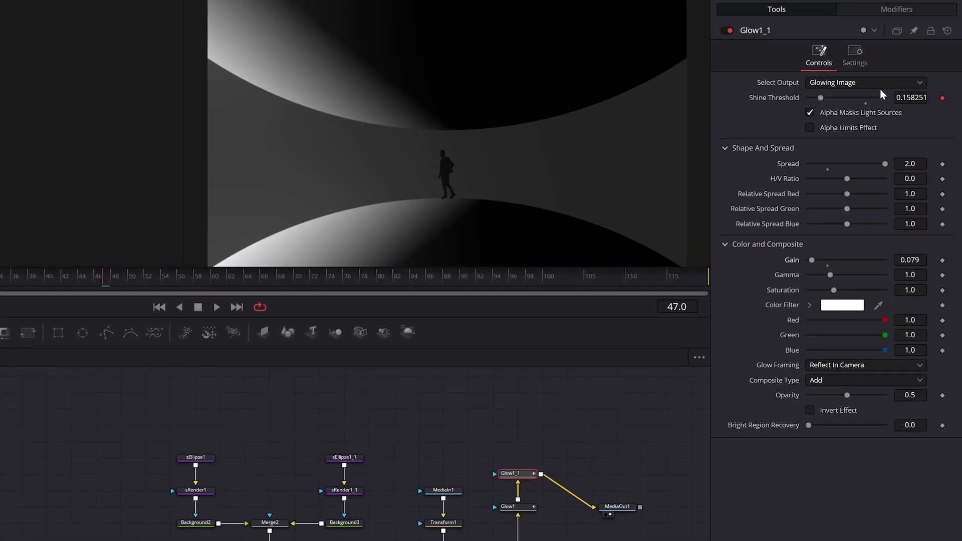
pyautogui.press('space')
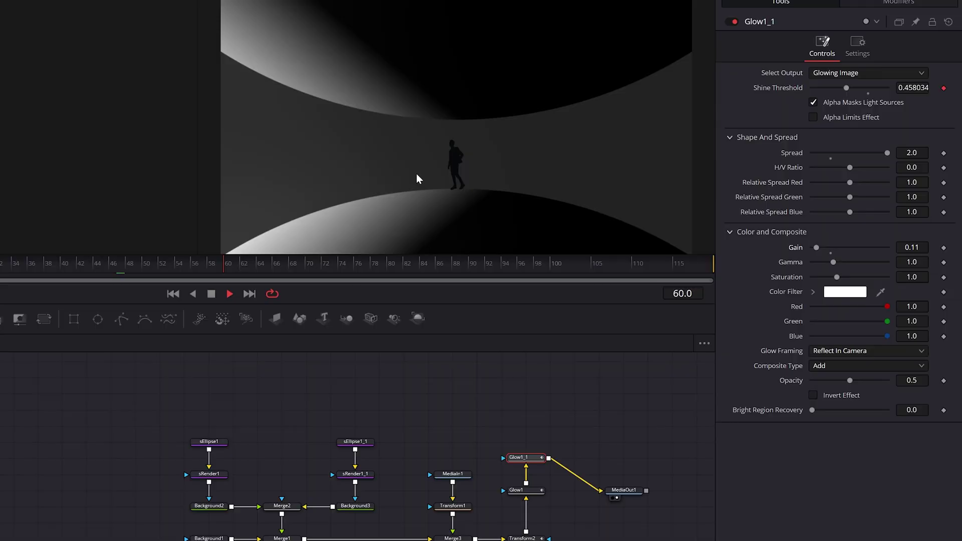
pyautogui.press('space')
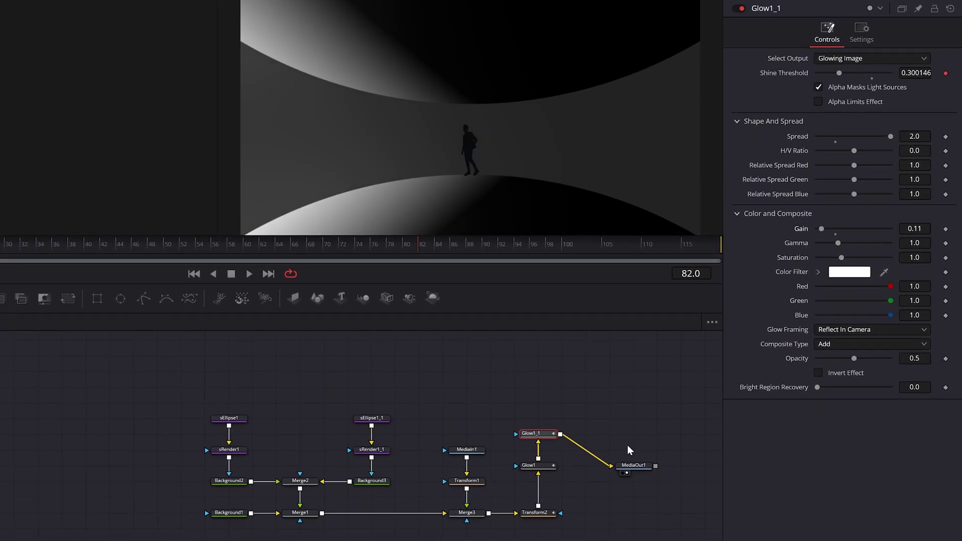
# - Add Film Grain after the glows using the 35mm preset at Grain Strength 1.0
pyautogui.hotkey('shift', 'space')
pyautogui.write('Glow')
pyautogui.press('BackSpace')
pyautogui.press('BackSpace')
pyautogui.press('BackSpace')
pyautogui.press('BackSpace')
pyautogui.write('filmgrain')
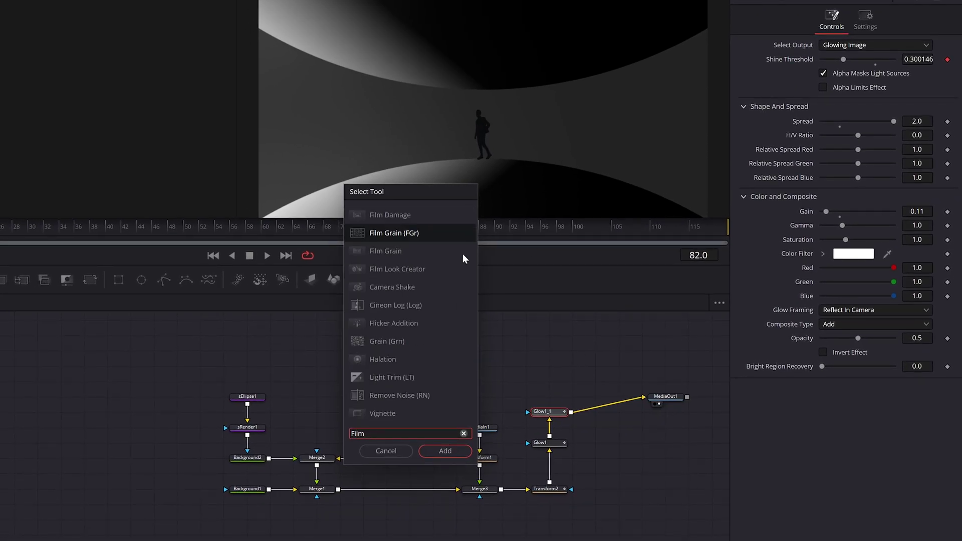
pyautogui.press('Return')
pyautogui.click(843, 47)
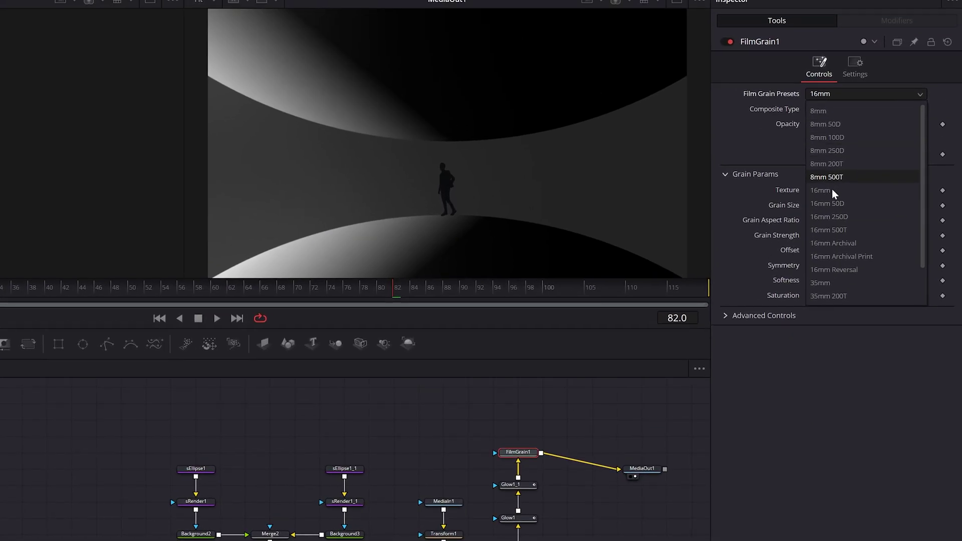
pyautogui.click(836, 216)
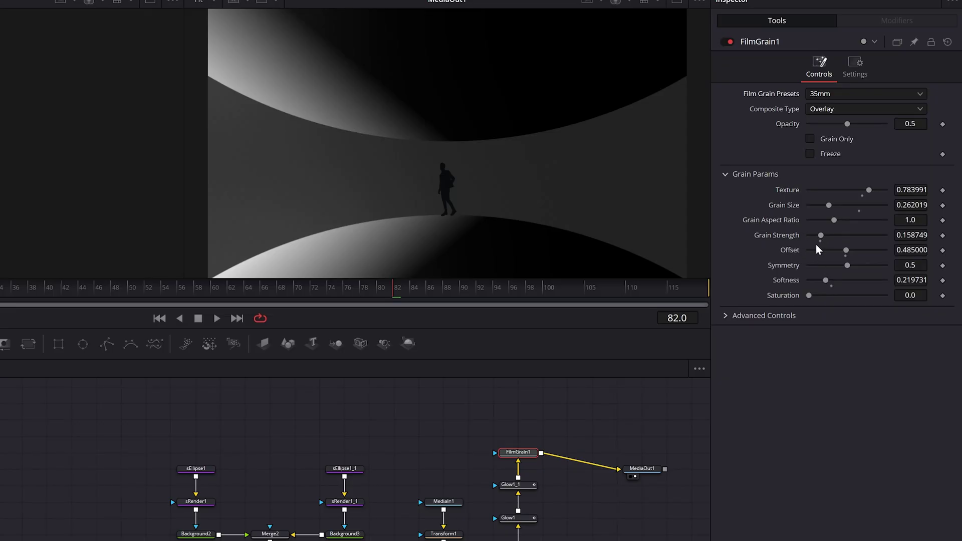
pyautogui.moveTo(822, 235); pyautogui.dragTo(853, 236)
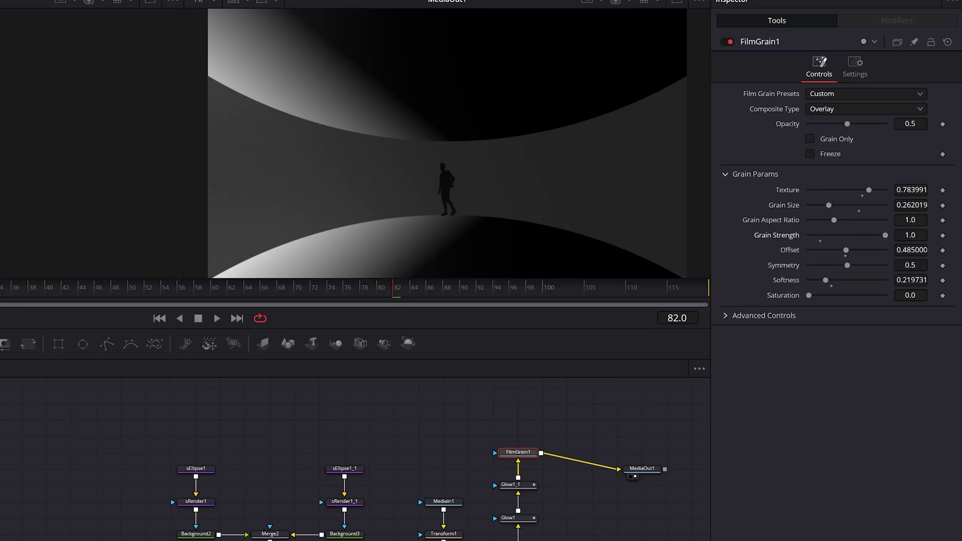
# - Add Brightness/Contrast with Gain 1.19, perturbed to flicker randomly
pyautogui.hotkey('shift', 'space')
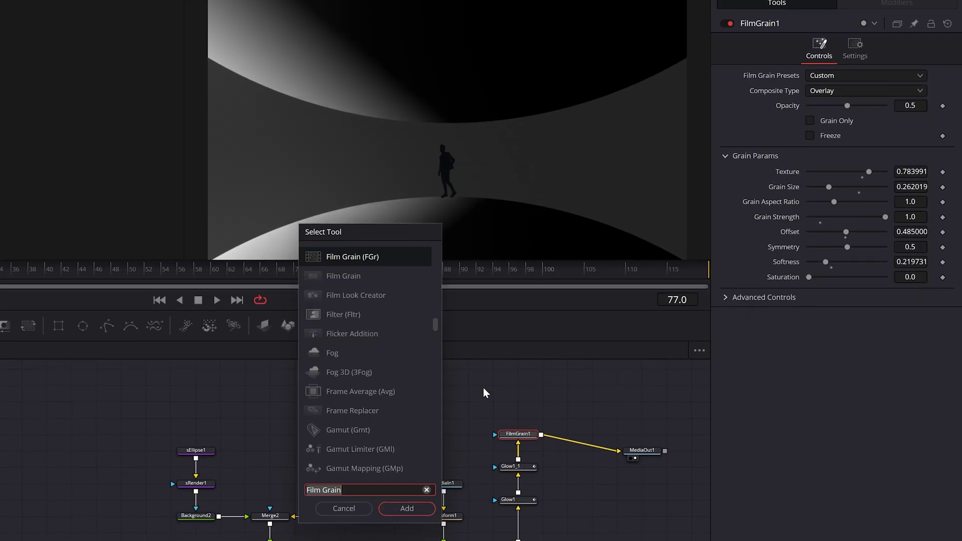
pyautogui.write('Bright')
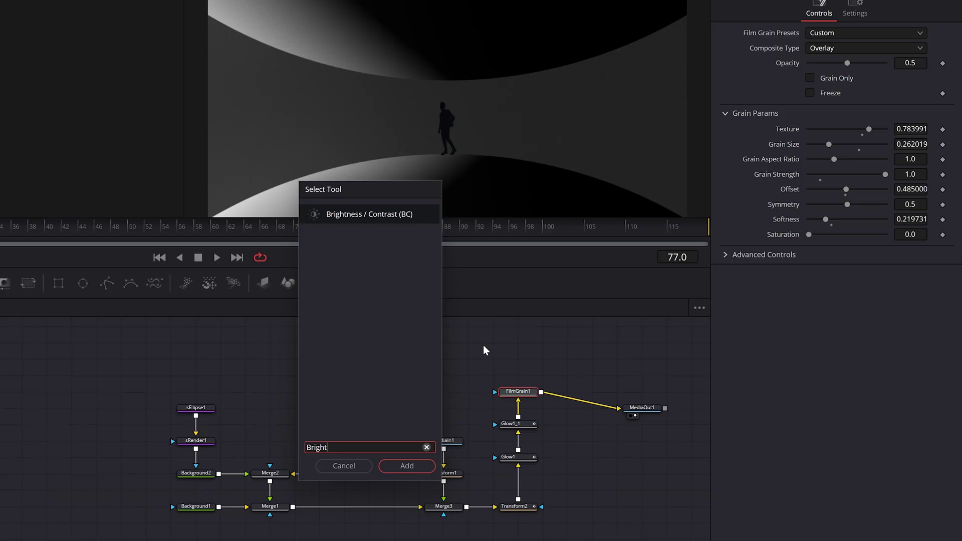
pyautogui.click(422, 464)
pyautogui.moveTo(847, 48); pyautogui.dragTo(850, 51)
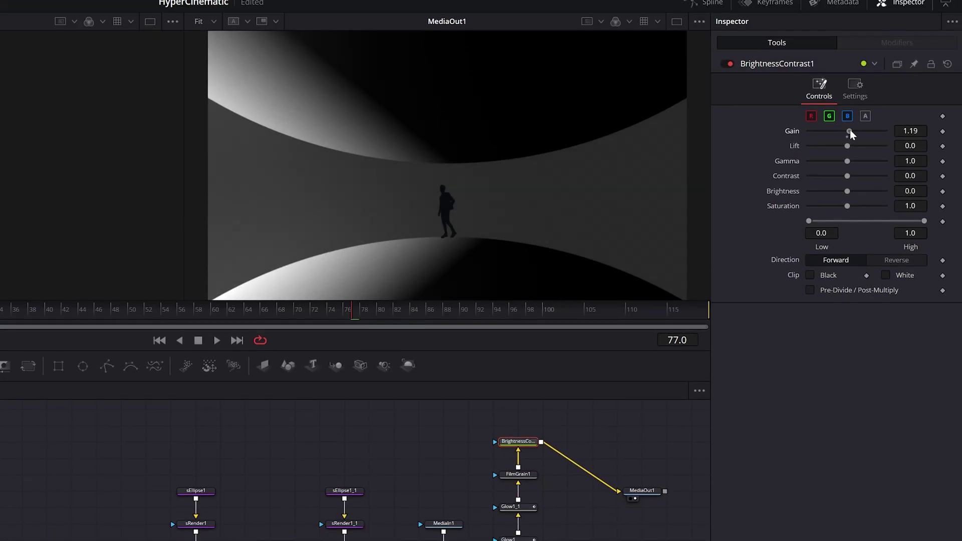
pyautogui.moveTo(827, 183)
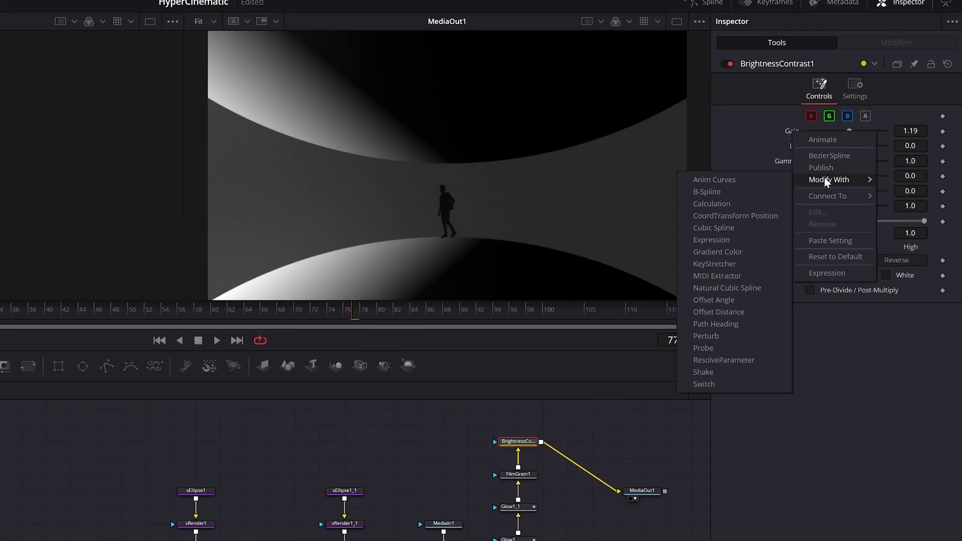
pyautogui.click(706, 336)
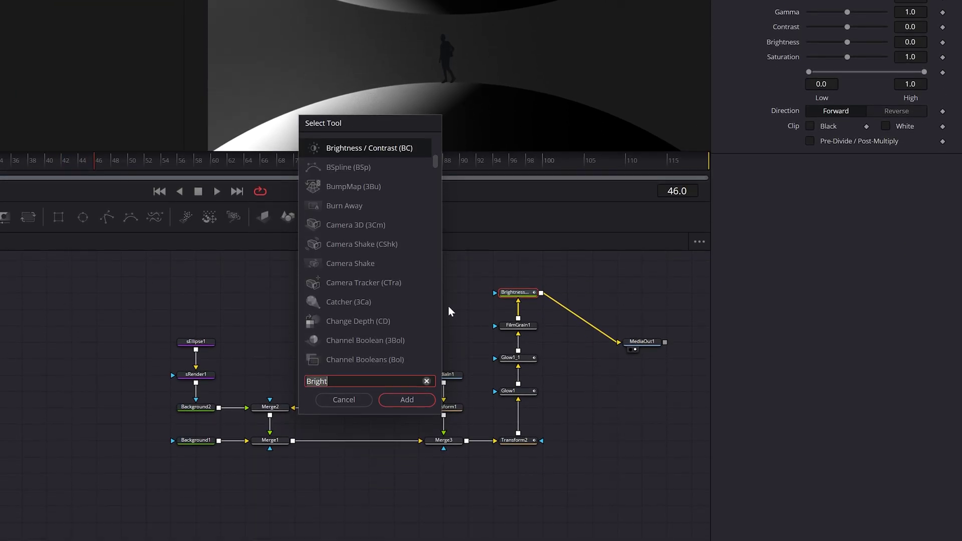
# - Add JPEG Damage after the brightness node with Quality lowered to 48.55
pyautogui.write('JPEG')
pyautogui.press('BackSpace')
pyautogui.press('BackSpace')
pyautogui.press('BackSpace')
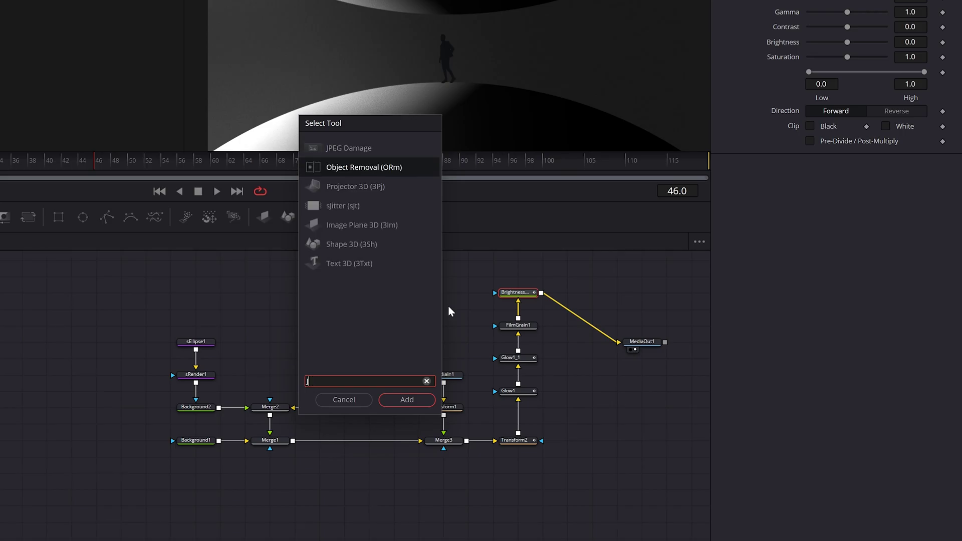
pyautogui.write('PE')
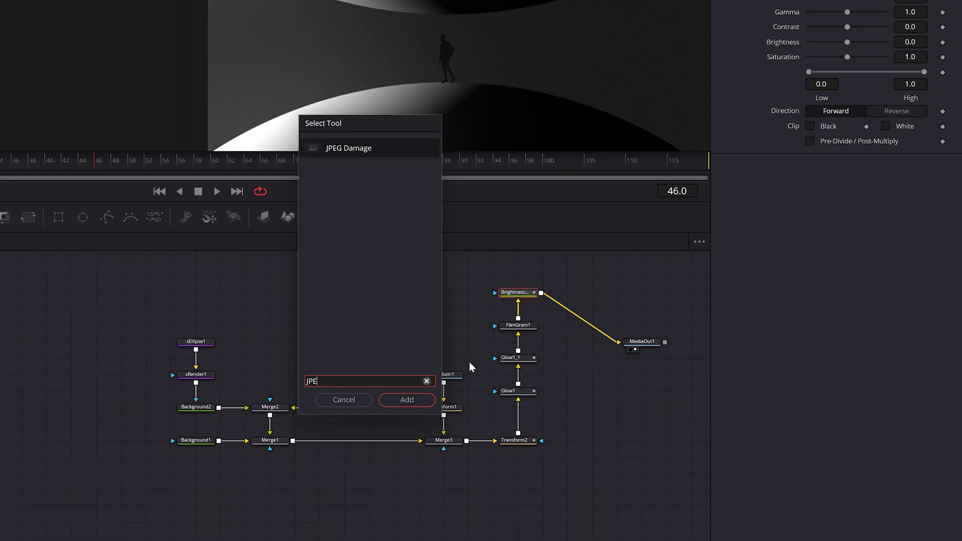
pyautogui.press('Return')
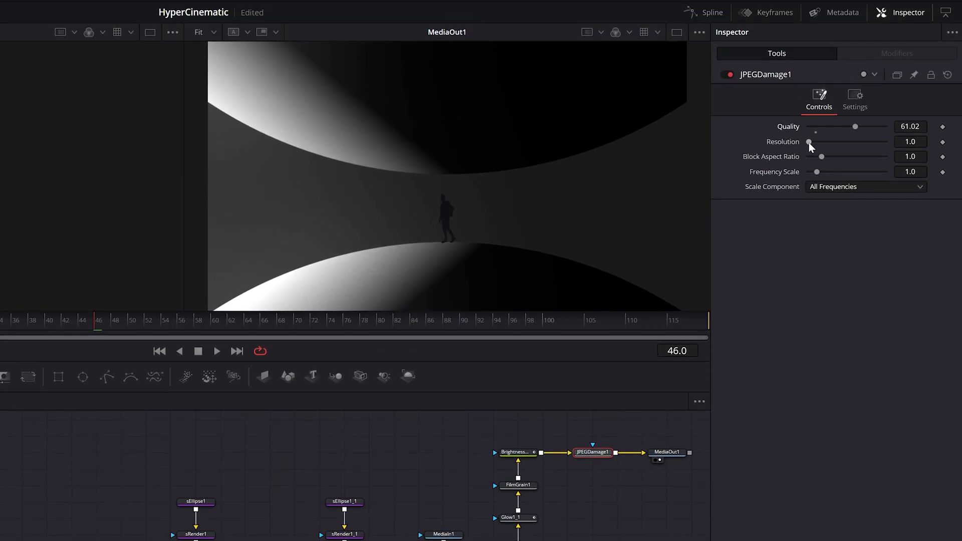
pyautogui.moveTo(808, 142); pyautogui.dragTo(844, 143)
# - Add Stop Motion with Frame Repeat 2 and play back the final look
pyautogui.hotkey('shift', 'space')
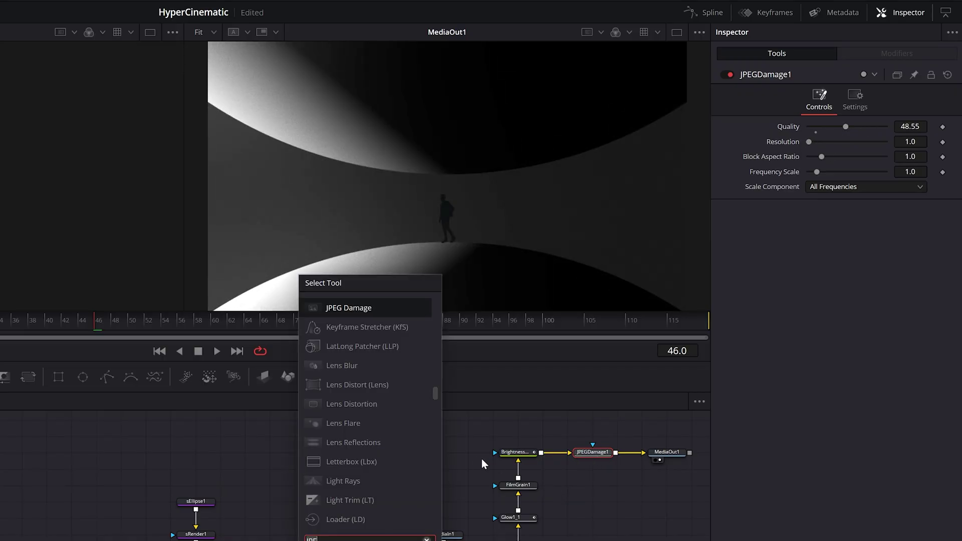
pyautogui.write('Stop')
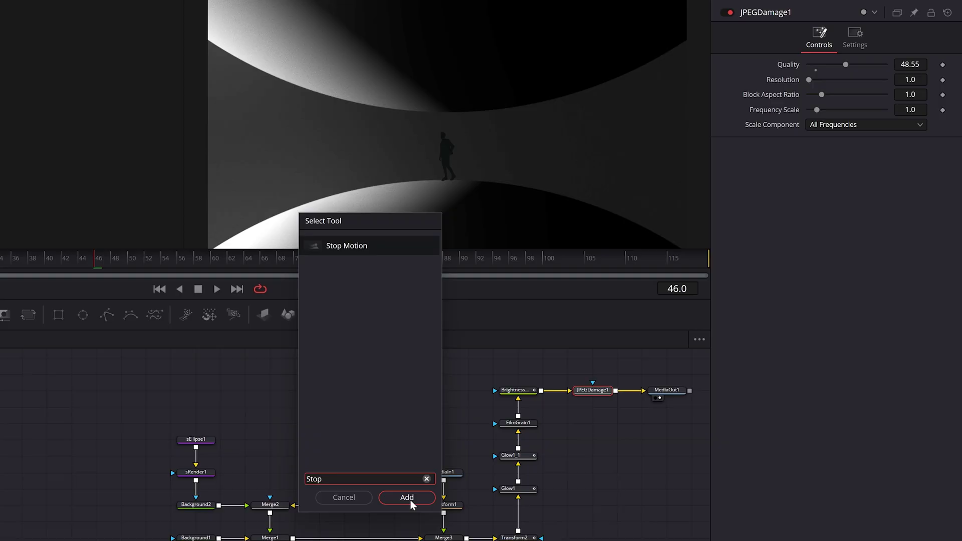
pyautogui.click(407, 498)
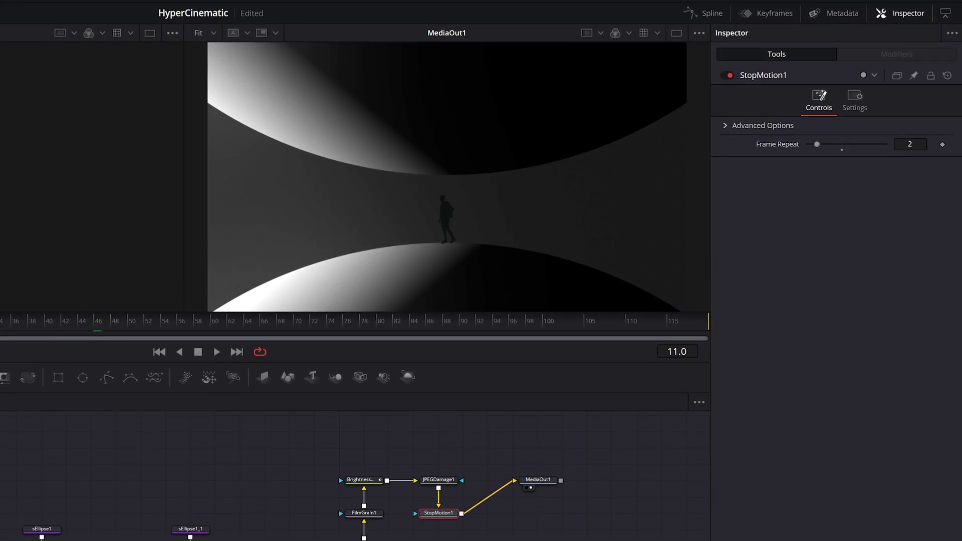
pyautogui.press('space')
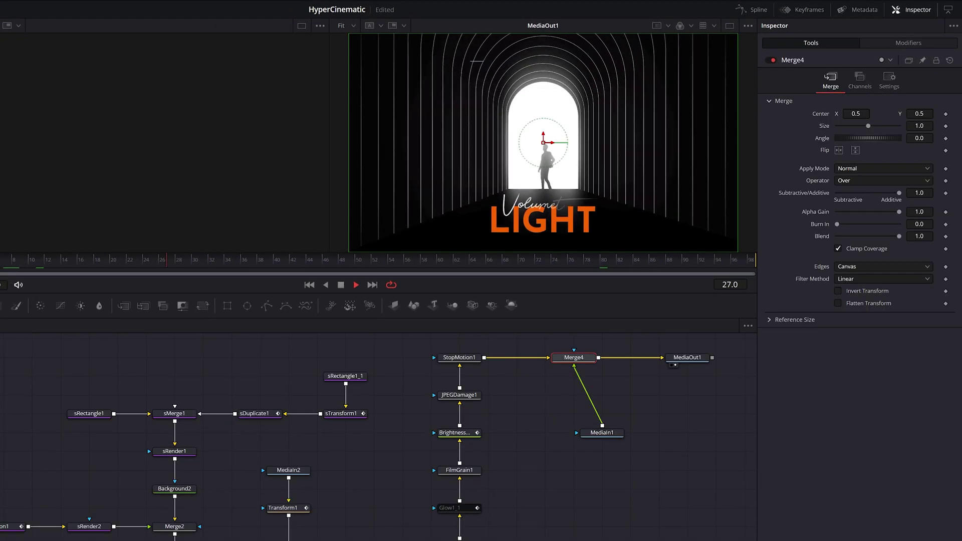
# - Box-select the column of effect nodes in the corridor composition
pyautogui.moveTo(445, 538); pyautogui.dragTo(497, 388)
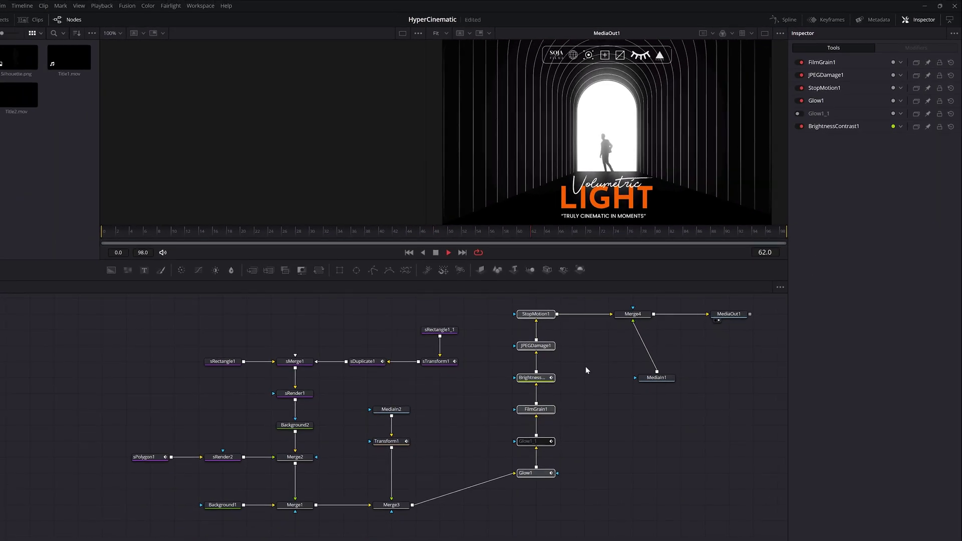